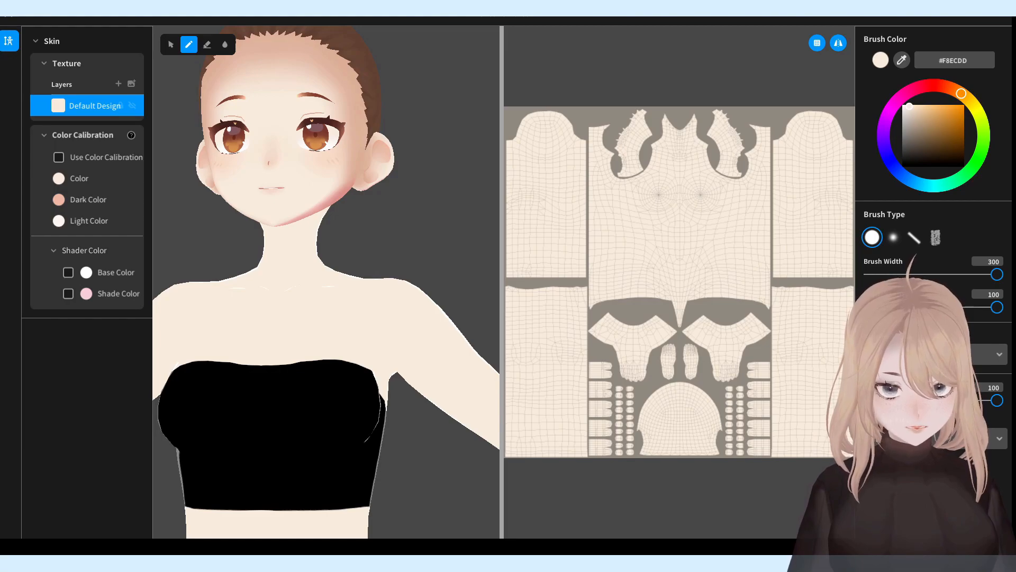
pyautogui.moveTo(401, 390)
pyautogui.mouseDown(button='right')
pyautogui.moveTo(463, 398)
pyautogui.moveTo(405, 401)
pyautogui.moveTo(449, 397)
pyautogui.mouseUp(button='right')
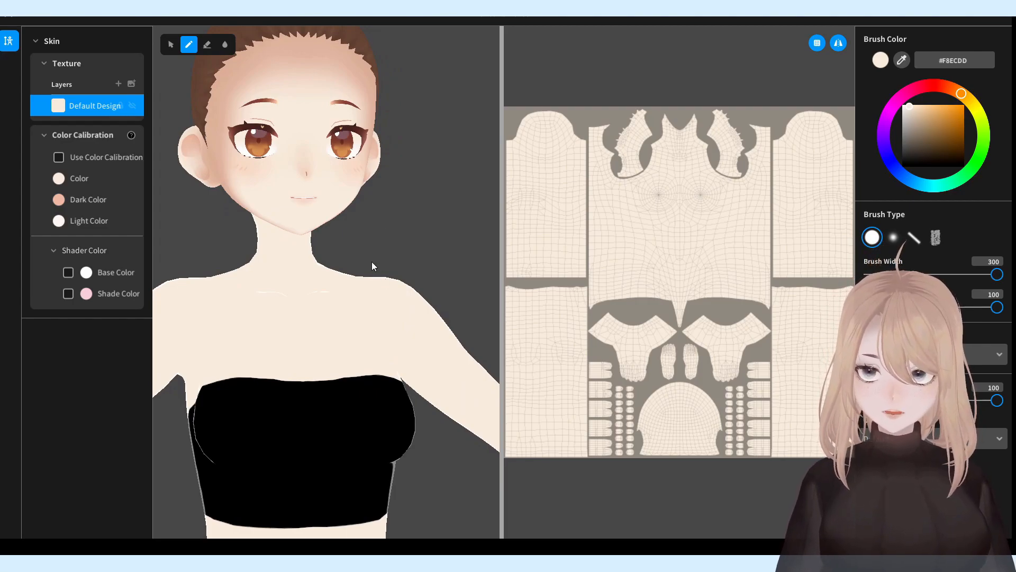
pyautogui.moveTo(360, 241); pyautogui.dragTo(363, 273, button='right')
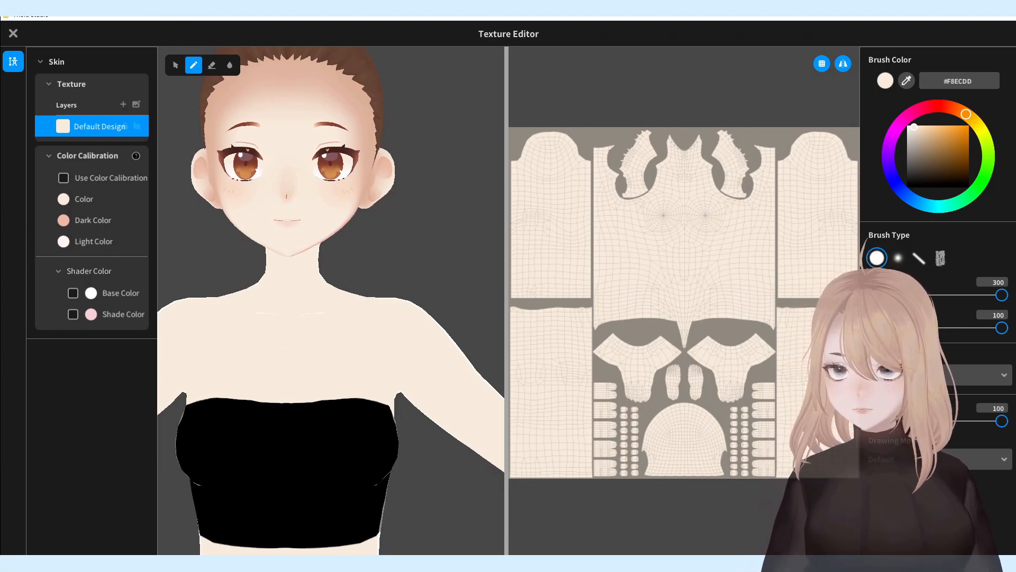
pyautogui.moveTo(344, 187); pyautogui.dragTo(358, 171, button='right')
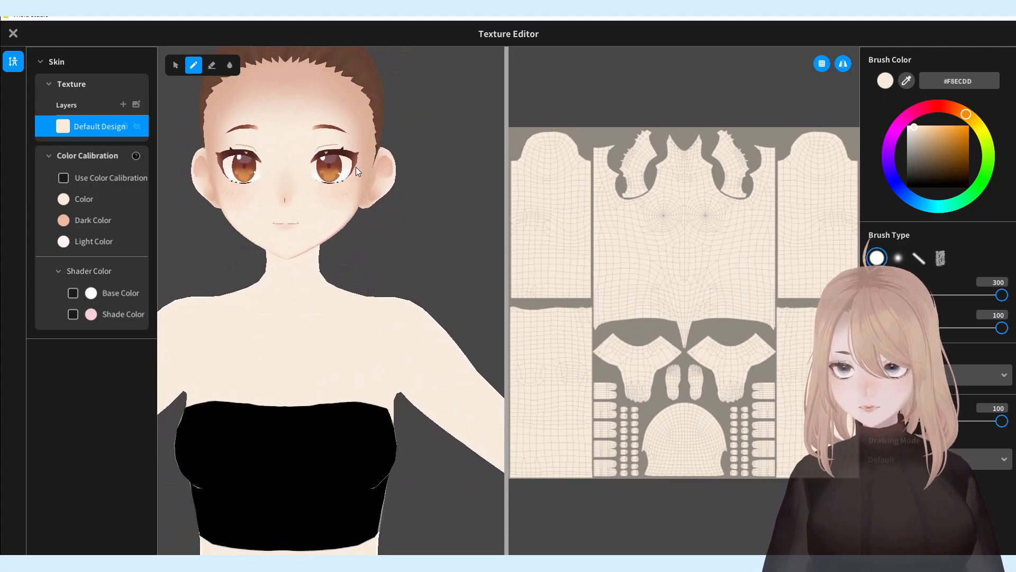
# - Add a new layer above Default Design and shade the neck with the soft brush in the sampled skin tone #DFB59E
pyautogui.click(123, 106)
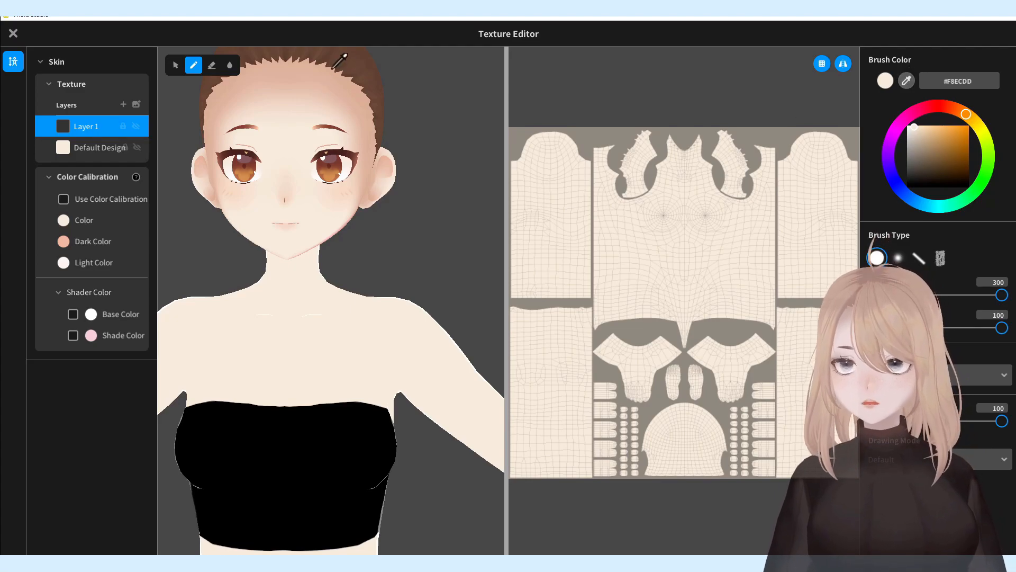
pyautogui.click(353, 154)
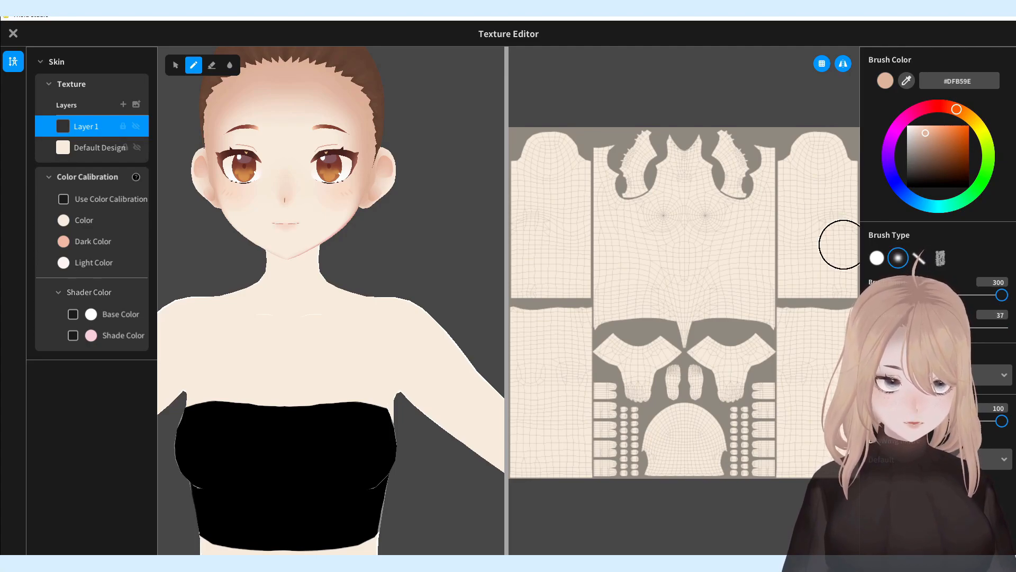
pyautogui.click(681, 140)
pyautogui.moveTo(696, 123); pyautogui.dragTo(678, 193)
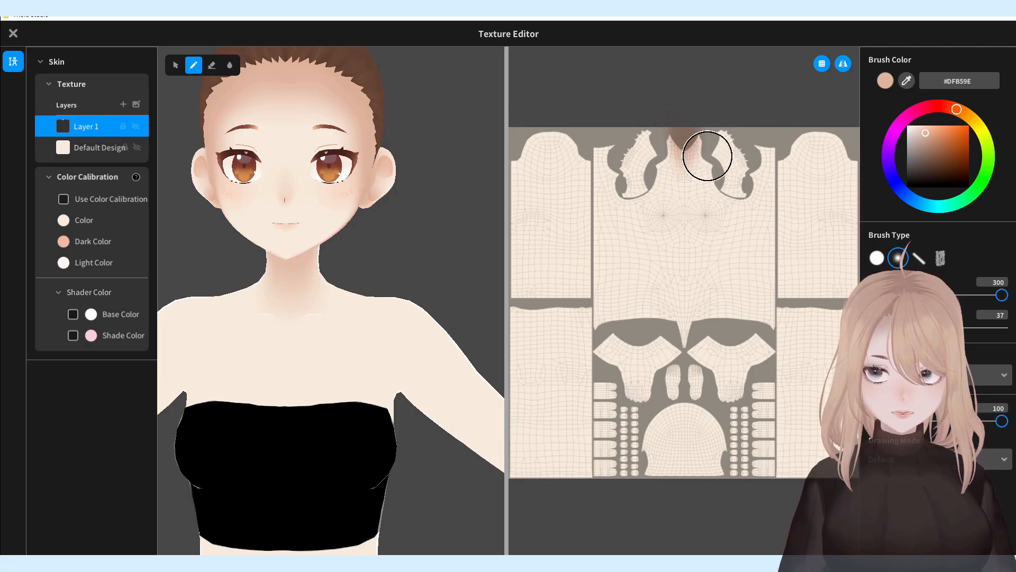
pyautogui.moveTo(397, 439)
pyautogui.mouseDown(button='right')
pyautogui.moveTo(412, 440)
pyautogui.moveTo(381, 437)
pyautogui.moveTo(386, 254)
pyautogui.mouseUp(button='right')
pyautogui.click(212, 64)
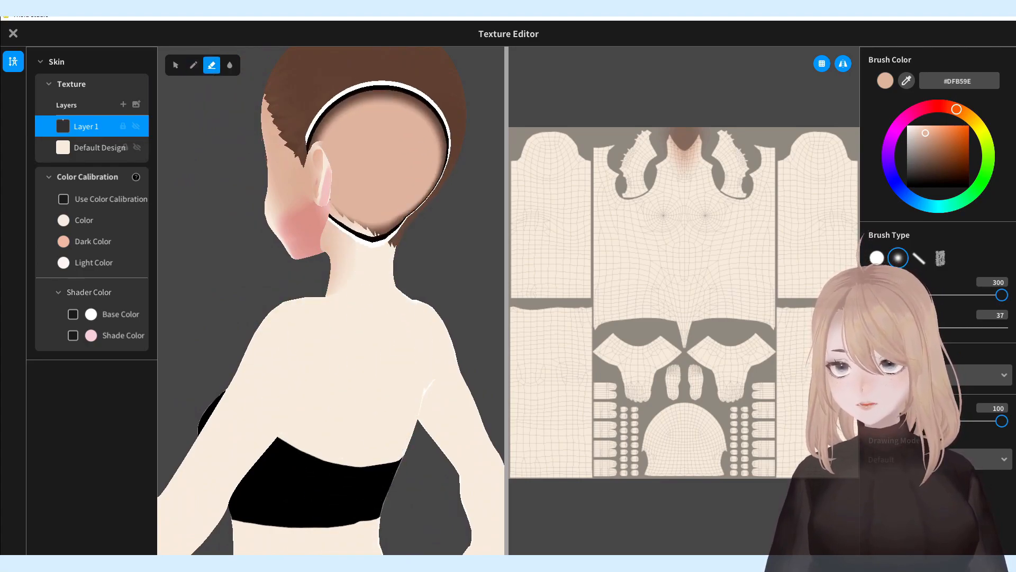
pyautogui.moveTo(341, 365)
pyautogui.mouseDown(button='right')
pyautogui.moveTo(394, 318)
pyautogui.moveTo(491, 169)
pyautogui.mouseUp(button='right')
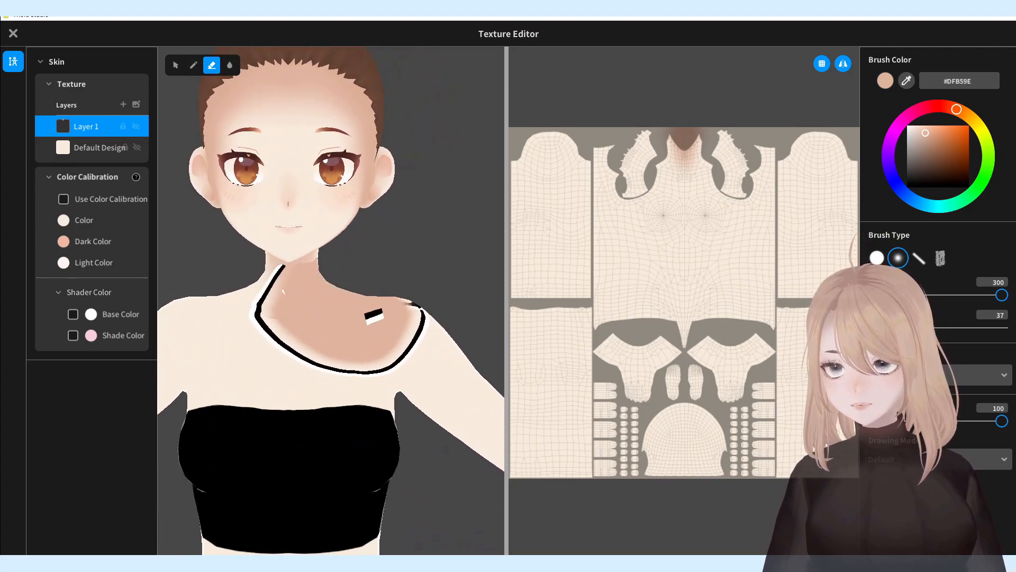
pyautogui.moveTo(281, 493)
pyautogui.mouseDown(button='right')
pyautogui.moveTo(457, 433)
pyautogui.moveTo(424, 436)
pyautogui.moveTo(439, 441)
pyautogui.mouseUp(button='right')
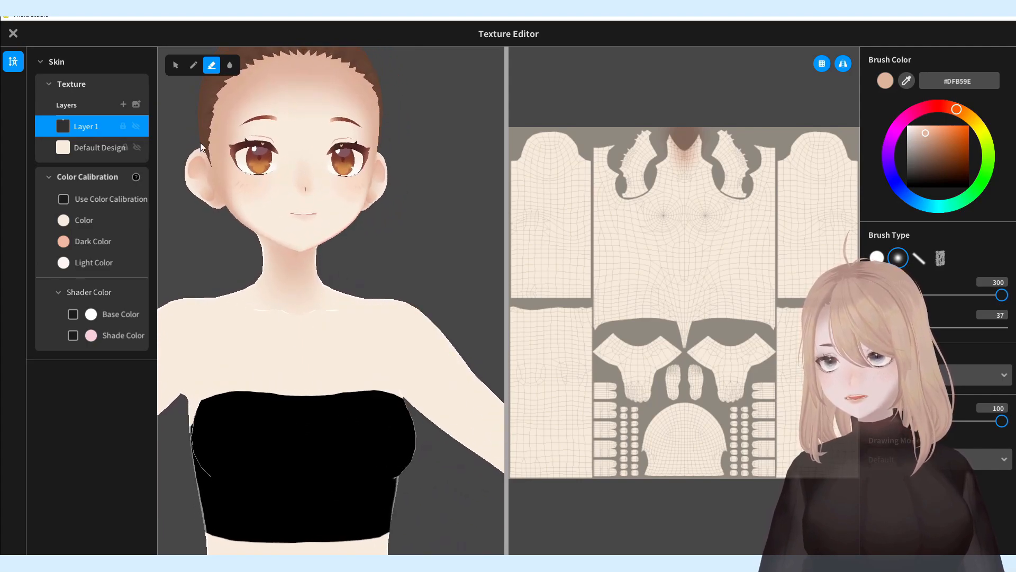
# - Paint soft #DFB59E shading onto the shoulders and elbows of the body
pyautogui.click(195, 66)
pyautogui.moveTo(422, 279)
pyautogui.mouseDown(button='right')
pyautogui.moveTo(334, 364)
pyautogui.moveTo(409, 431)
pyautogui.mouseUp(button='right')
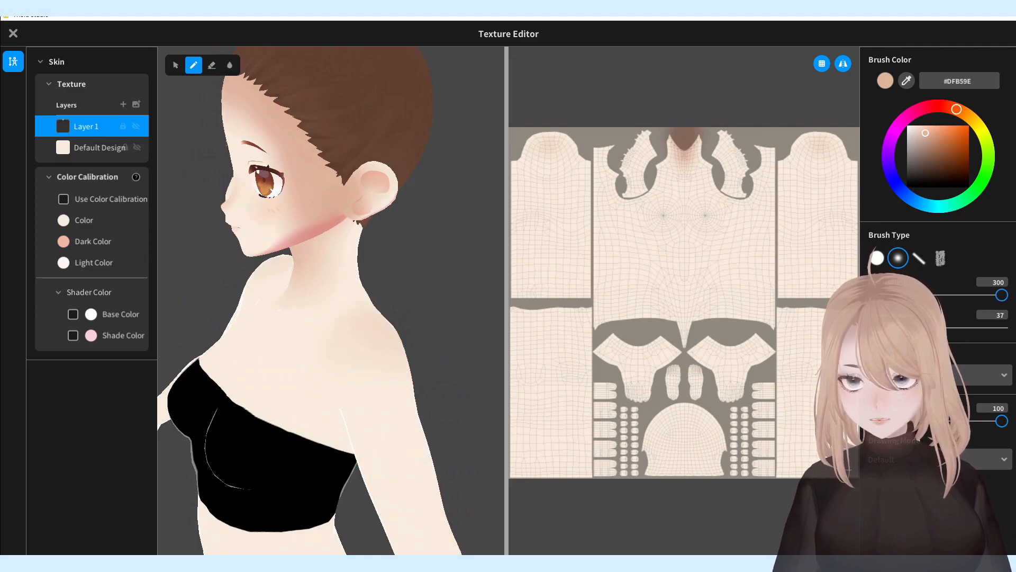
pyautogui.moveTo(404, 474)
pyautogui.mouseDown(button='right')
pyautogui.moveTo(428, 481)
pyautogui.moveTo(502, 448)
pyautogui.mouseUp(button='right')
pyautogui.moveTo(476, 413)
pyautogui.mouseDown(button='right')
pyautogui.moveTo(420, 477)
pyautogui.moveTo(227, 386)
pyautogui.moveTo(204, 409)
pyautogui.moveTo(400, 386)
pyautogui.mouseUp(button='right')
pyautogui.moveTo(400, 389); pyautogui.dragTo(475, 290, button='middle')
pyautogui.moveTo(236, 290); pyautogui.dragTo(219, 309)
# - Paint soft #DFB59E shading onto the knees
pyautogui.moveTo(239, 449); pyautogui.dragTo(311, 452, button='right')
pyautogui.moveTo(311, 452); pyautogui.dragTo(362, 302, button='middle')
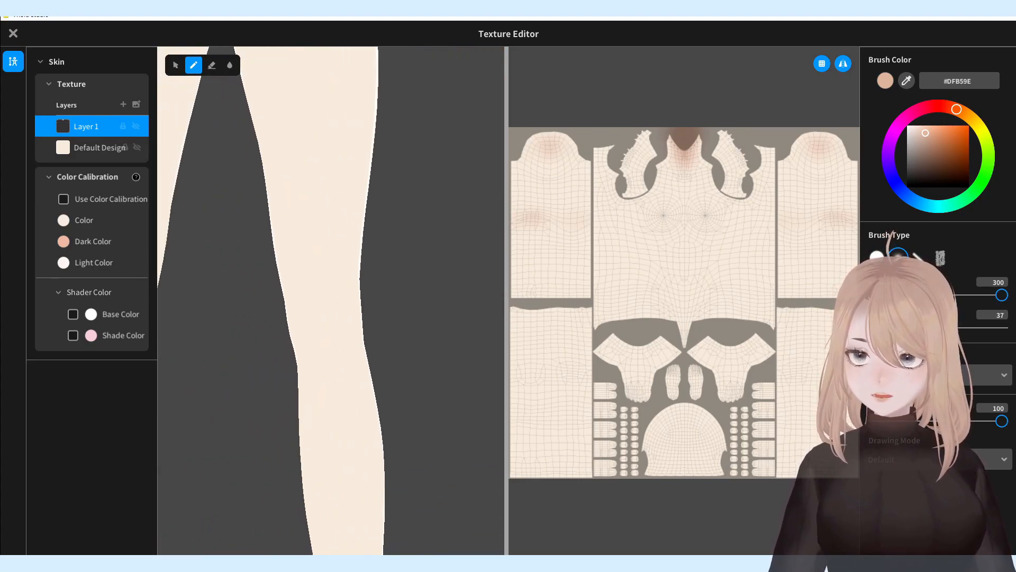
pyautogui.moveTo(324, 355); pyautogui.dragTo(331, 361)
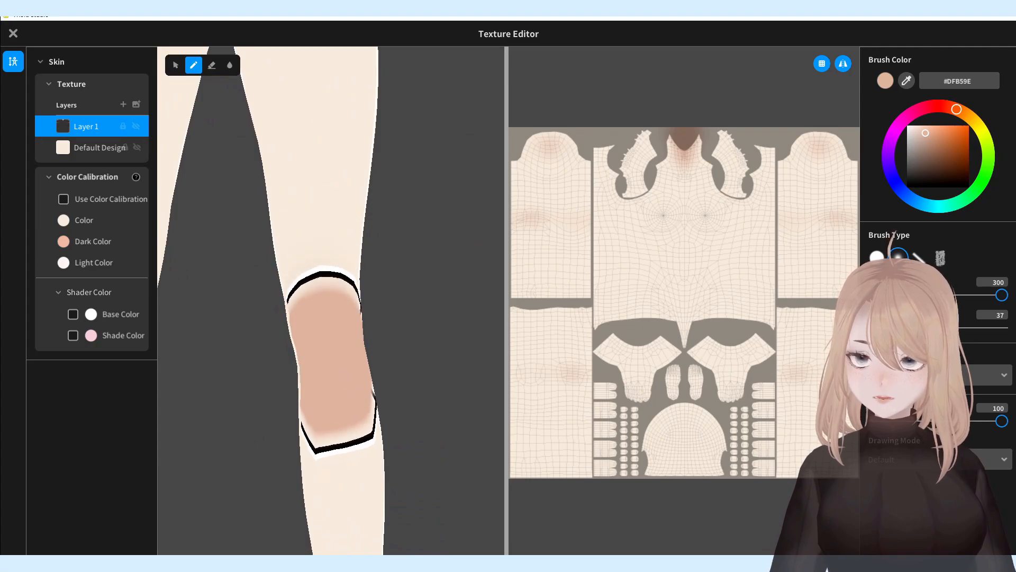
pyautogui.moveTo(322, 321)
pyautogui.mouseDown()
pyautogui.moveTo(318, 297)
pyautogui.moveTo(329, 347)
pyautogui.mouseUp()
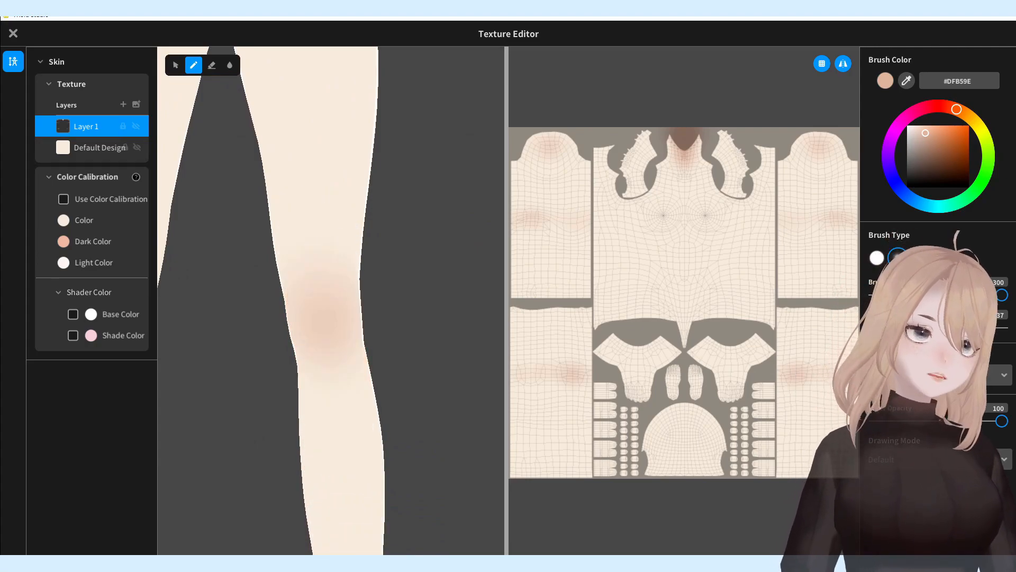
# - Shade the fingers on the flat skin texture, using a soft brush of width 226
pyautogui.moveTo(756, 380); pyautogui.dragTo(760, 454)
pyautogui.hotkey('ctrl', 'z')
pyautogui.moveTo(752, 386); pyautogui.dragTo(754, 430)
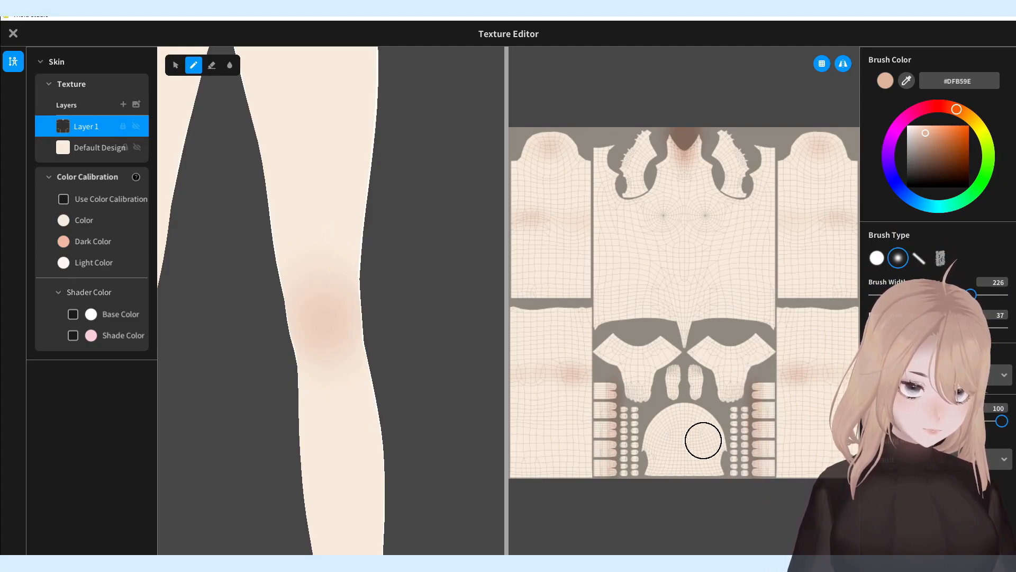
# - Deepen the soft shading on the tops of the shoulders
pyautogui.moveTo(387, 316)
pyautogui.mouseDown(button='middle')
pyautogui.moveTo(355, 384)
pyautogui.moveTo(329, 407)
pyautogui.moveTo(339, 425)
pyautogui.moveTo(432, 478)
pyautogui.moveTo(428, 529)
pyautogui.mouseUp(button='middle')
pyautogui.moveTo(416, 394); pyautogui.dragTo(408, 439, button='right')
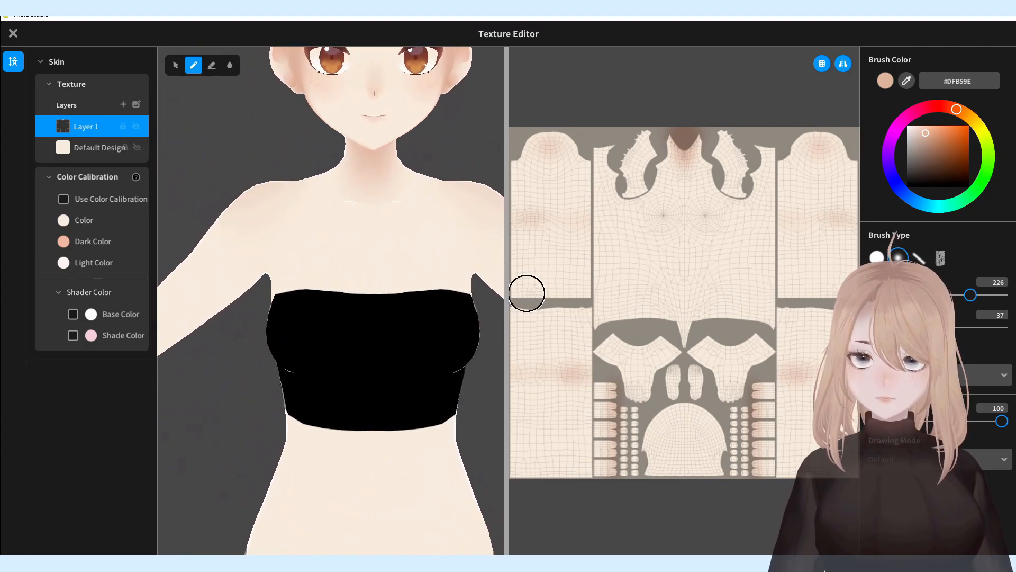
pyautogui.moveTo(408, 318); pyautogui.dragTo(335, 340, button='right')
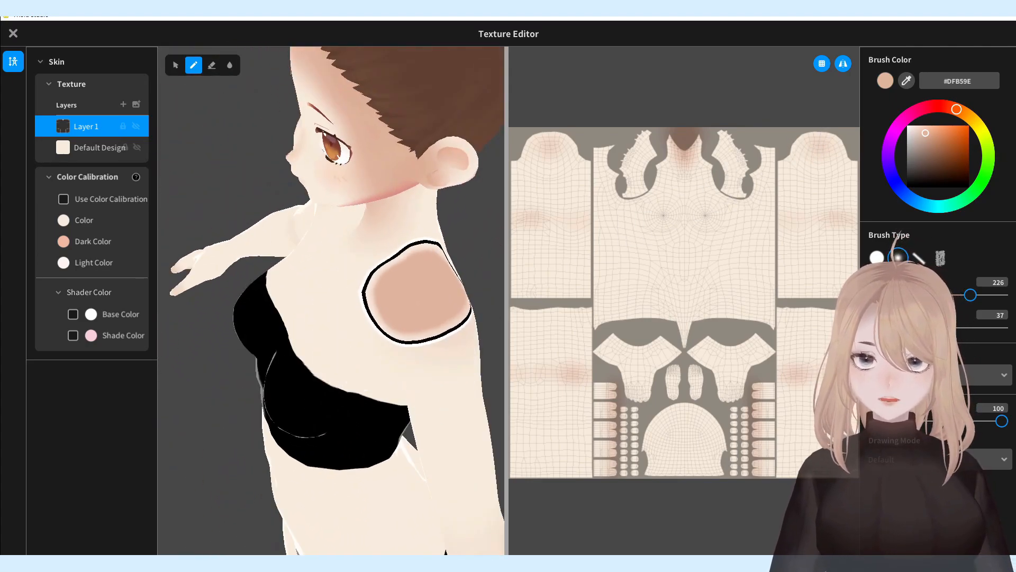
pyautogui.moveTo(444, 434)
pyautogui.mouseDown(button='right')
pyautogui.moveTo(420, 318)
pyautogui.moveTo(393, 318)
pyautogui.moveTo(438, 318)
pyautogui.moveTo(352, 399)
pyautogui.mouseUp(button='right')
pyautogui.moveTo(352, 400); pyautogui.dragTo(309, 501, button='middle')
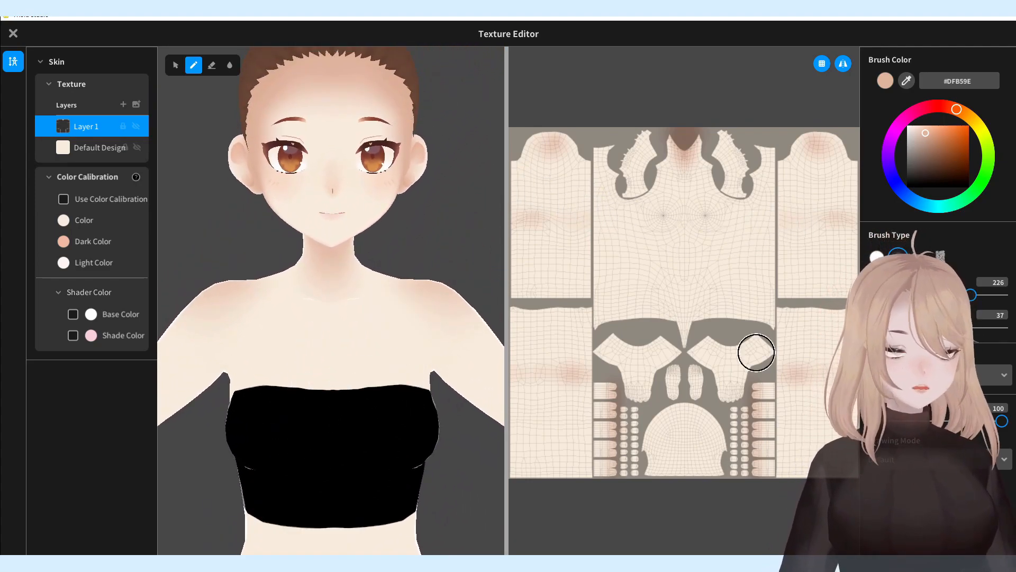
# - Reduce the brush width to 99 and shade the collarbones on the flat skin texture
pyautogui.scroll(6, 756, 352)
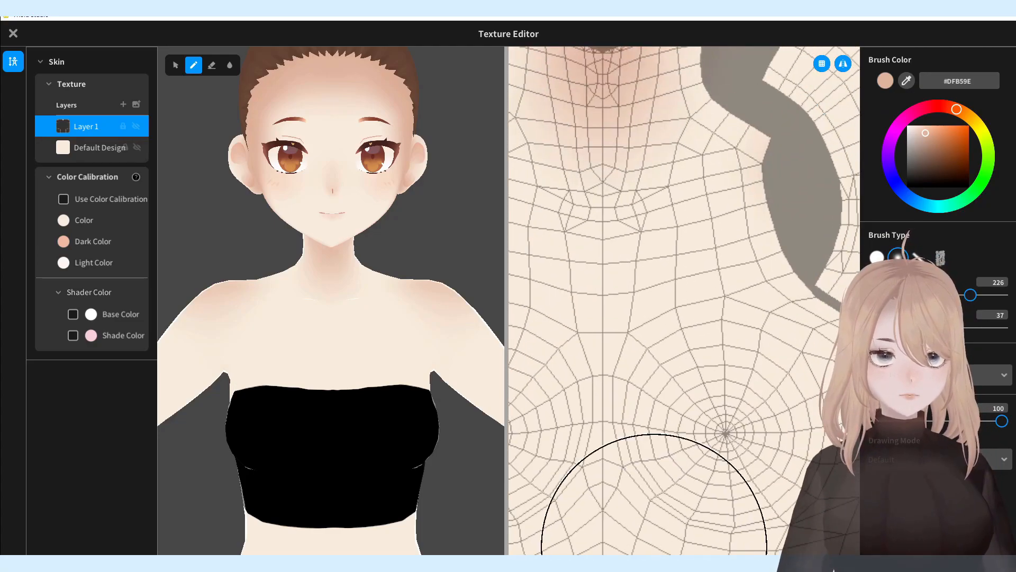
pyautogui.moveTo(653, 346); pyautogui.dragTo(671, 362, button='middle')
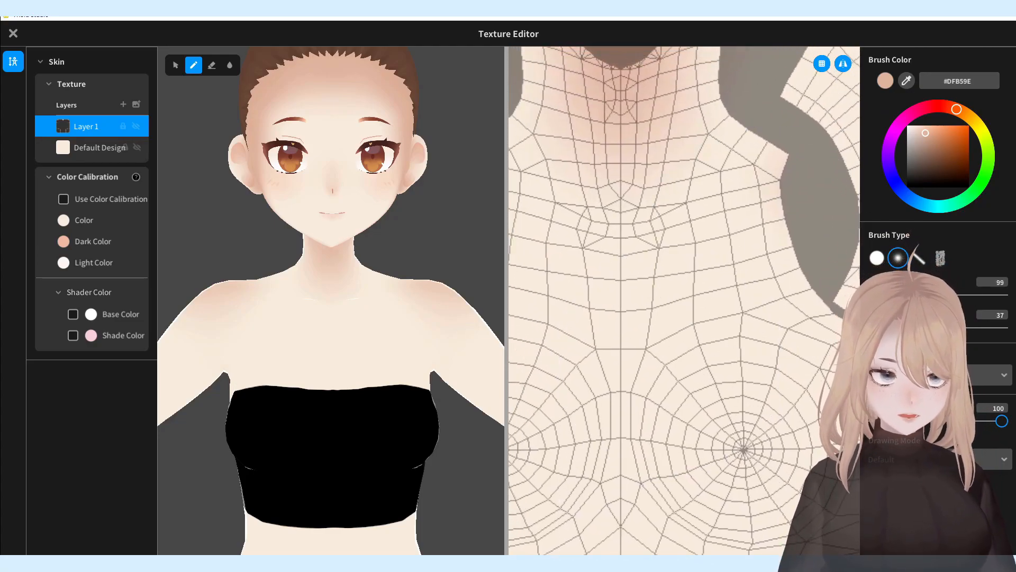
pyautogui.moveTo(658, 220)
pyautogui.mouseDown()
pyautogui.moveTo(638, 229)
pyautogui.moveTo(763, 230)
pyautogui.mouseUp()
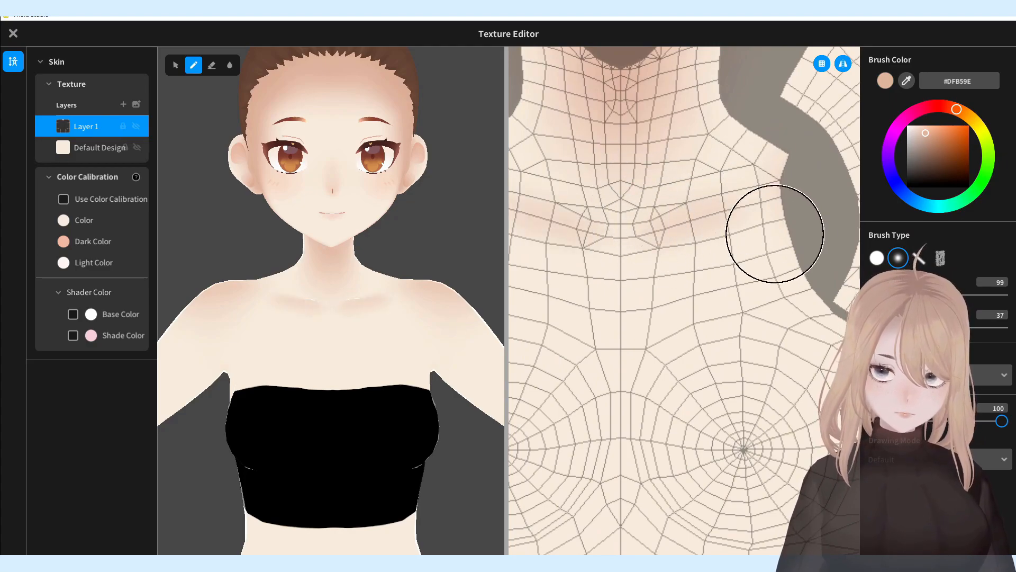
# - Paint darker shadows into the armpits using colour #B27859 and a brush width of 202
pyautogui.moveTo(372, 406); pyautogui.dragTo(462, 364, button='right')
pyautogui.moveTo(935, 141); pyautogui.dragTo(938, 144)
pyautogui.moveTo(439, 359)
pyautogui.mouseDown(button='right')
pyautogui.moveTo(442, 351)
pyautogui.moveTo(408, 340)
pyautogui.mouseUp(button='right')
pyautogui.moveTo(403, 444)
pyautogui.mouseDown()
pyautogui.moveTo(414, 318)
pyautogui.moveTo(419, 344)
pyautogui.mouseUp()
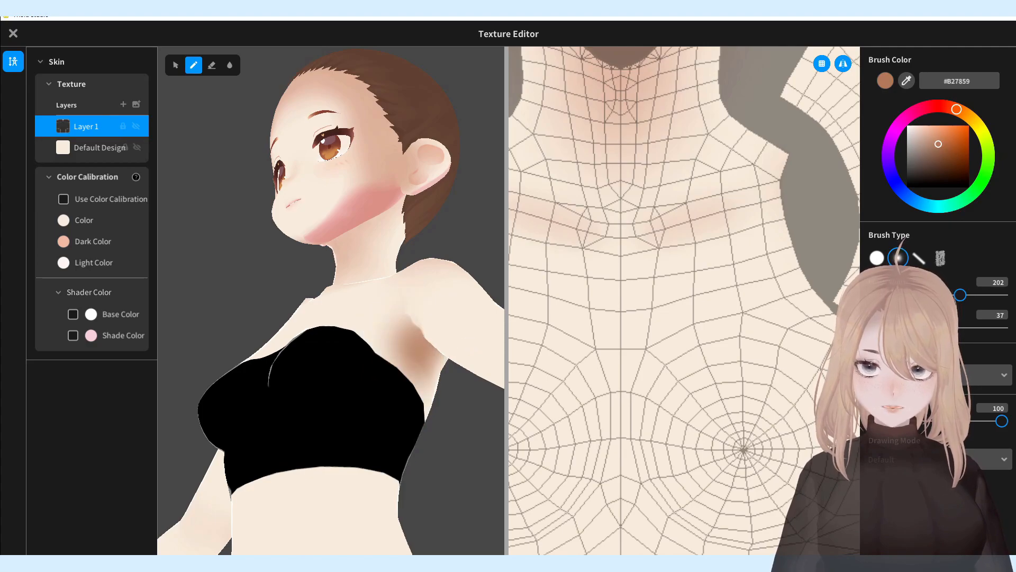
pyautogui.moveTo(393, 446)
pyautogui.mouseDown(button='right')
pyautogui.moveTo(443, 482)
pyautogui.moveTo(458, 433)
pyautogui.moveTo(487, 425)
pyautogui.moveTo(497, 394)
pyautogui.moveTo(490, 408)
pyautogui.mouseUp(button='right')
pyautogui.moveTo(363, 419); pyautogui.dragTo(449, 421, button='right')
pyautogui.moveTo(460, 422); pyautogui.dragTo(442, 380, button='middle')
# - Sample the lighter skin tone #DDB49B from the model and shade the undersides of the upper arms
pyautogui.click(904, 83)
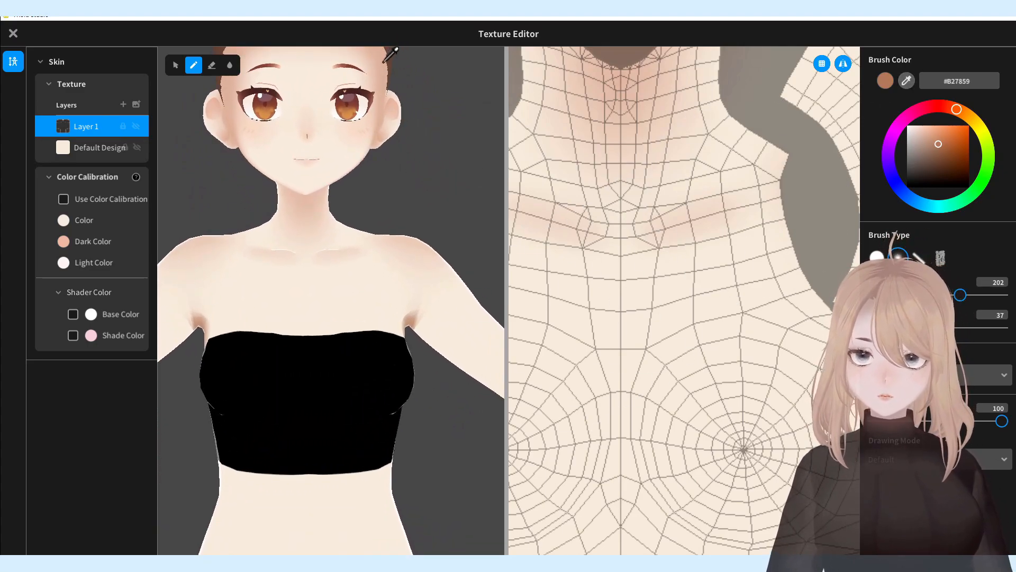
pyautogui.moveTo(442, 183)
pyautogui.mouseDown(button='right')
pyautogui.moveTo(435, 191)
pyautogui.moveTo(431, 181)
pyautogui.moveTo(445, 175)
pyautogui.mouseUp(button='right')
pyautogui.moveTo(467, 365)
pyautogui.mouseDown(button='right')
pyautogui.moveTo(466, 346)
pyautogui.moveTo(449, 340)
pyautogui.moveTo(374, 351)
pyautogui.mouseUp(button='right')
pyautogui.moveTo(294, 421); pyautogui.dragTo(396, 380, button='right')
pyautogui.moveTo(396, 380); pyautogui.dragTo(460, 365, button='middle')
pyautogui.moveTo(373, 355)
pyautogui.mouseDown()
pyautogui.moveTo(450, 355)
pyautogui.moveTo(390, 354)
pyautogui.moveTo(426, 356)
pyautogui.mouseUp()
# - Erase the edge of the upper-arm shading near the elbow with a soft eraser of width 53
pyautogui.moveTo(488, 369); pyautogui.dragTo(382, 365, button='middle')
pyautogui.moveTo(384, 365)
pyautogui.mouseDown(button='right')
pyautogui.moveTo(417, 336)
pyautogui.moveTo(422, 365)
pyautogui.moveTo(400, 315)
pyautogui.mouseUp(button='right')
pyautogui.moveTo(439, 418); pyautogui.dragTo(336, 342, button='middle')
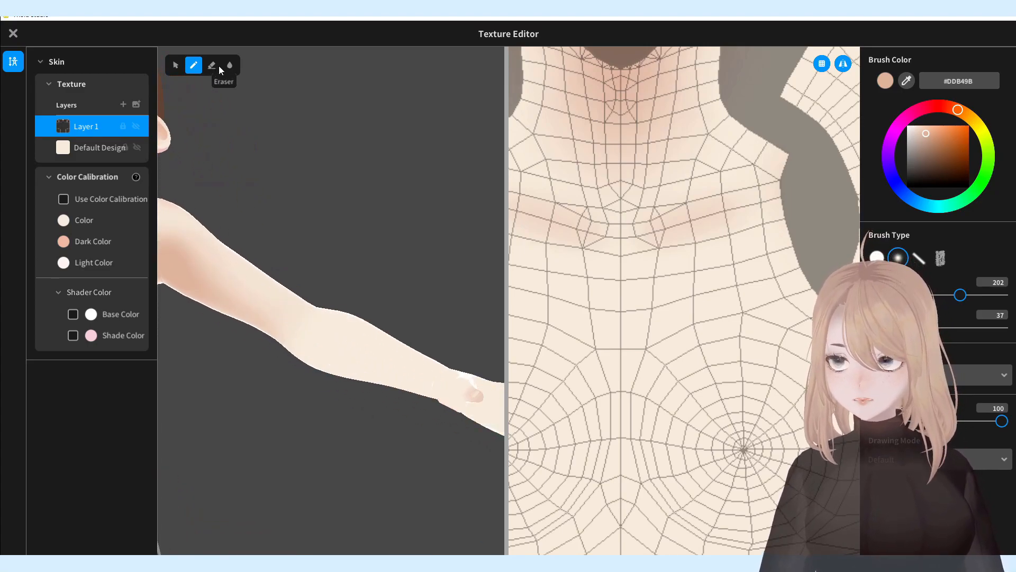
pyautogui.moveTo(960, 295); pyautogui.dragTo(897, 295)
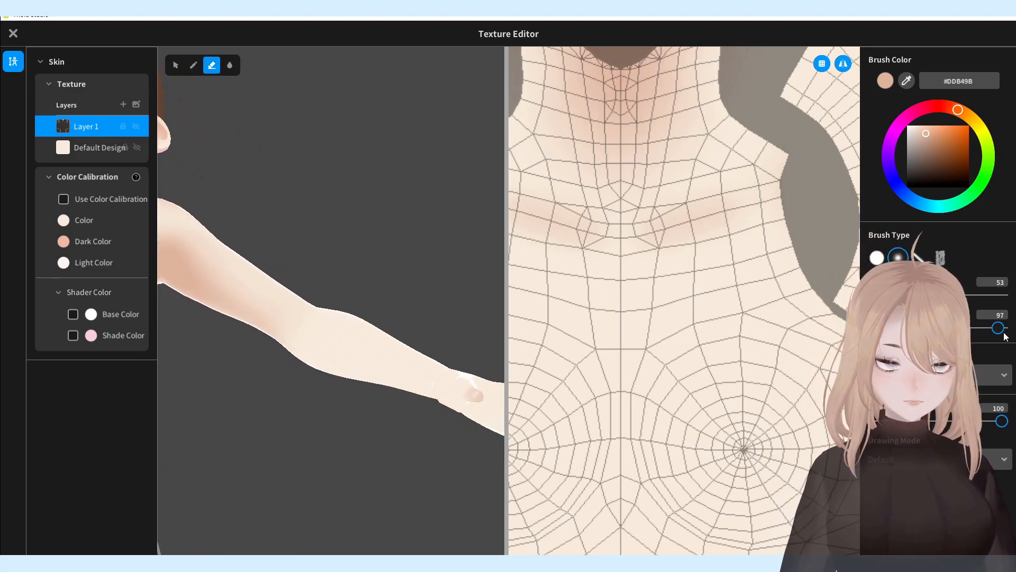
pyautogui.moveTo(327, 339); pyautogui.dragTo(295, 302, button='right')
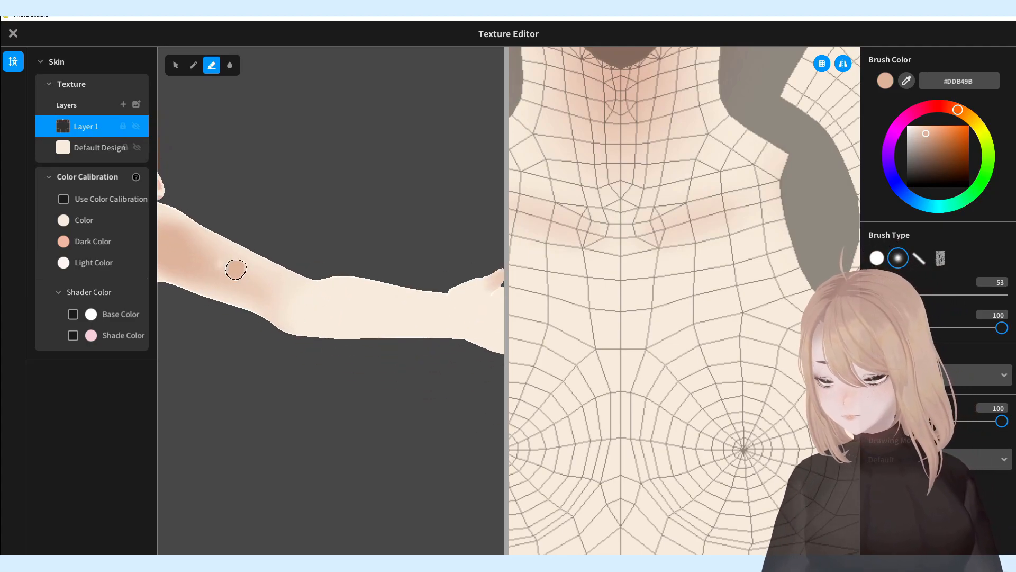
# - Blend the erased streaks in the upper-arm shading with the Blur tool
pyautogui.click(229, 65)
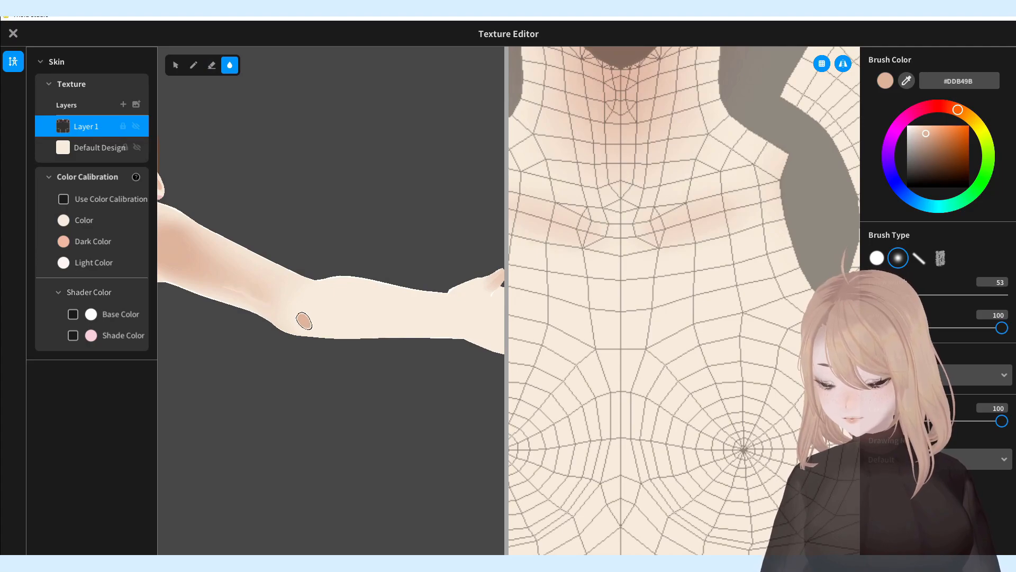
pyautogui.moveTo(348, 337)
pyautogui.mouseDown(button='right')
pyautogui.moveTo(356, 309)
pyautogui.moveTo(366, 311)
pyautogui.mouseUp(button='right')
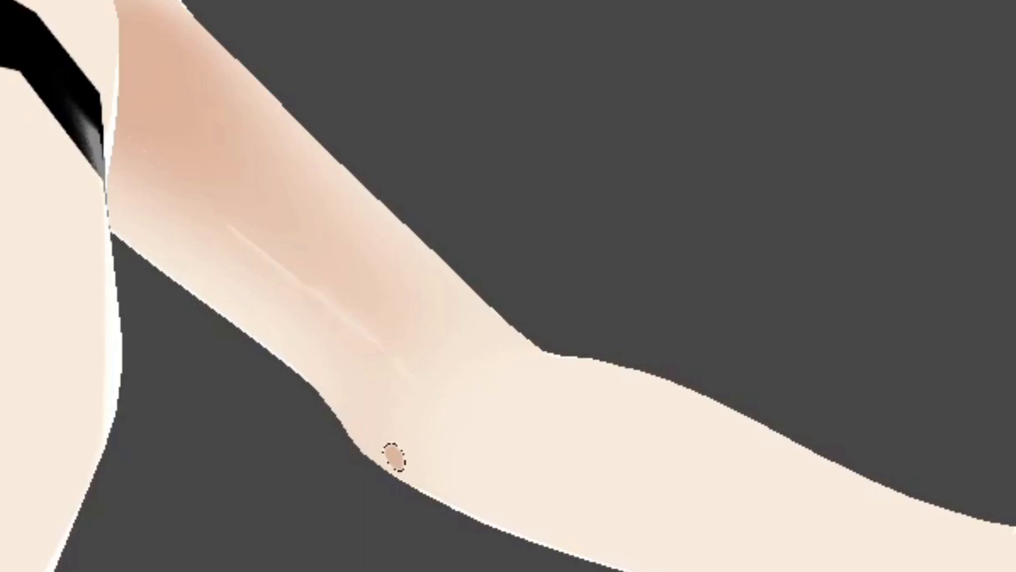
pyautogui.moveTo(293, 300); pyautogui.dragTo(284, 322, button='right')
pyautogui.moveTo(377, 450); pyautogui.dragTo(390, 385, button='right')
pyautogui.moveTo(415, 308); pyautogui.dragTo(386, 286, button='right')
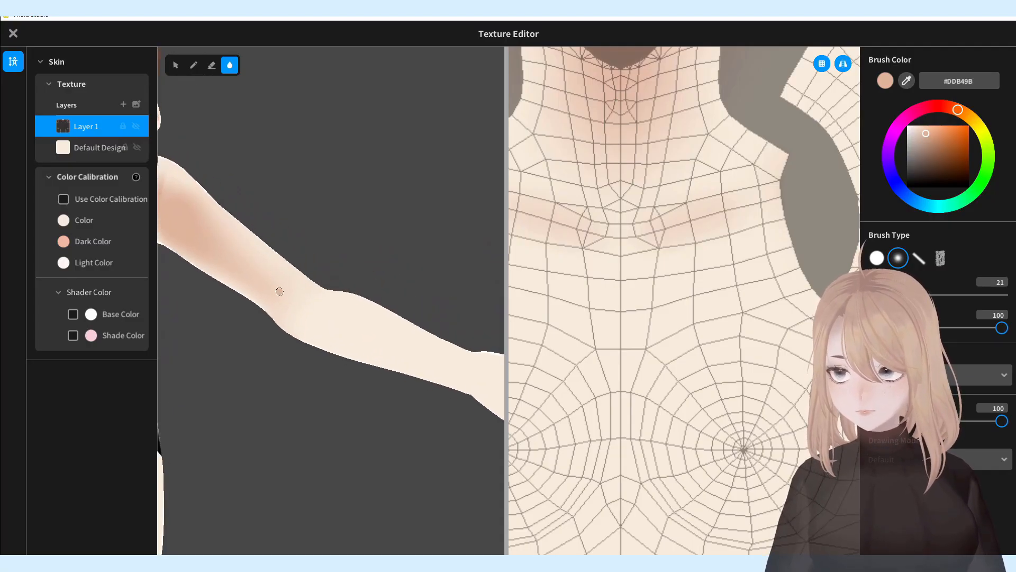
pyautogui.moveTo(279, 291); pyautogui.dragTo(339, 333, button='right')
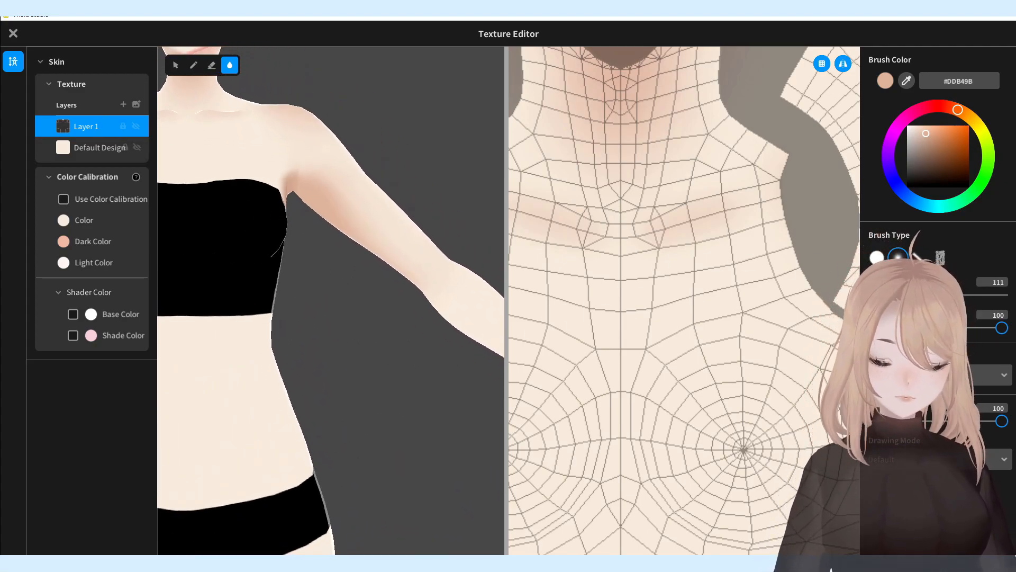
# - Lighten the shading around the shoulders, upper arms and armpits with a soft eraser of width 194 at a reduced strength of 23
pyautogui.click(214, 64)
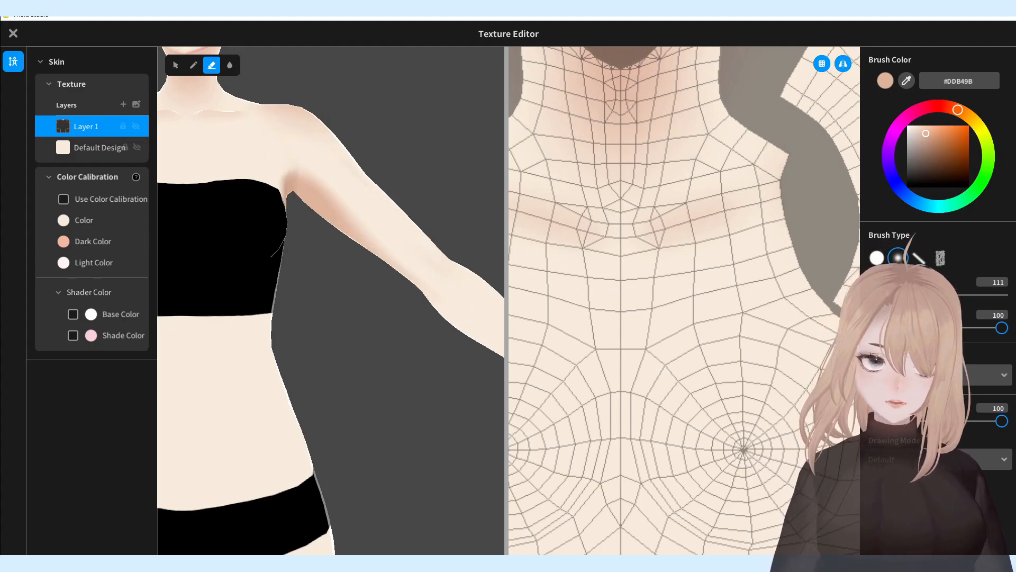
pyautogui.moveTo(1001, 328); pyautogui.dragTo(900, 328)
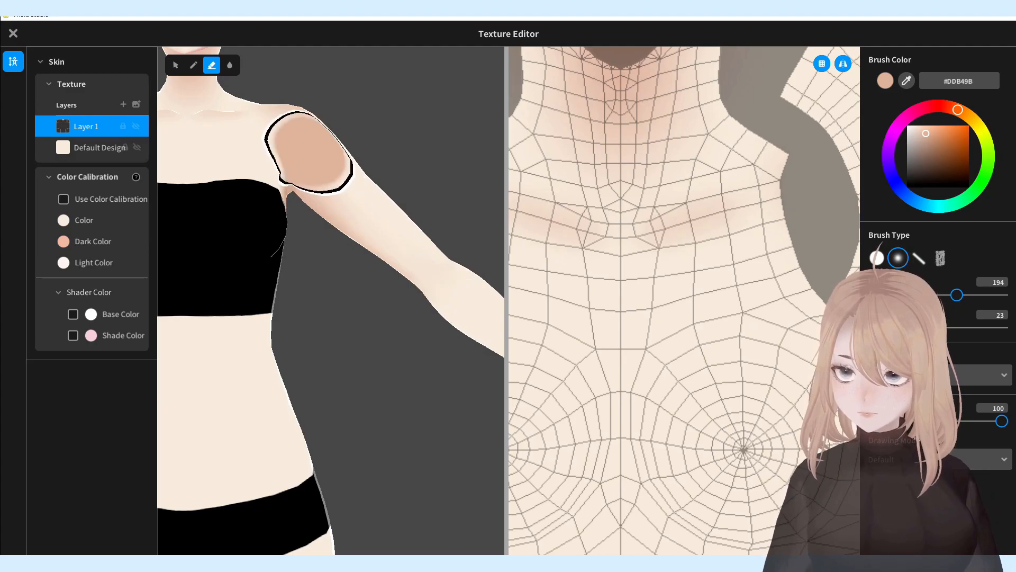
pyautogui.moveTo(442, 275)
pyautogui.mouseDown(button='right')
pyautogui.moveTo(470, 317)
pyautogui.moveTo(198, 226)
pyautogui.moveTo(339, 159)
pyautogui.mouseUp(button='right')
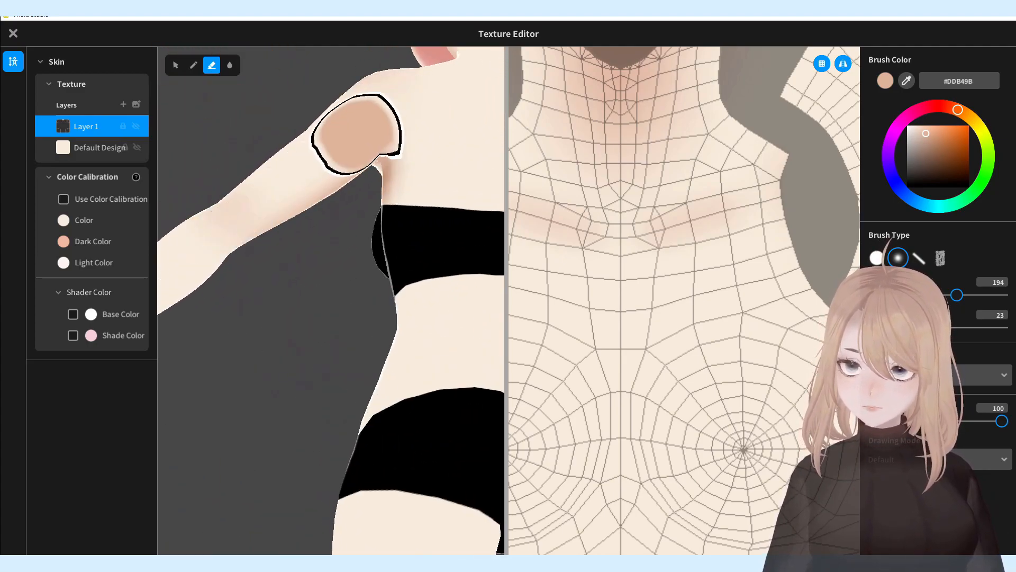
pyautogui.moveTo(281, 295)
pyautogui.mouseDown(button='right')
pyautogui.moveTo(399, 296)
pyautogui.moveTo(392, 300)
pyautogui.mouseUp(button='right')
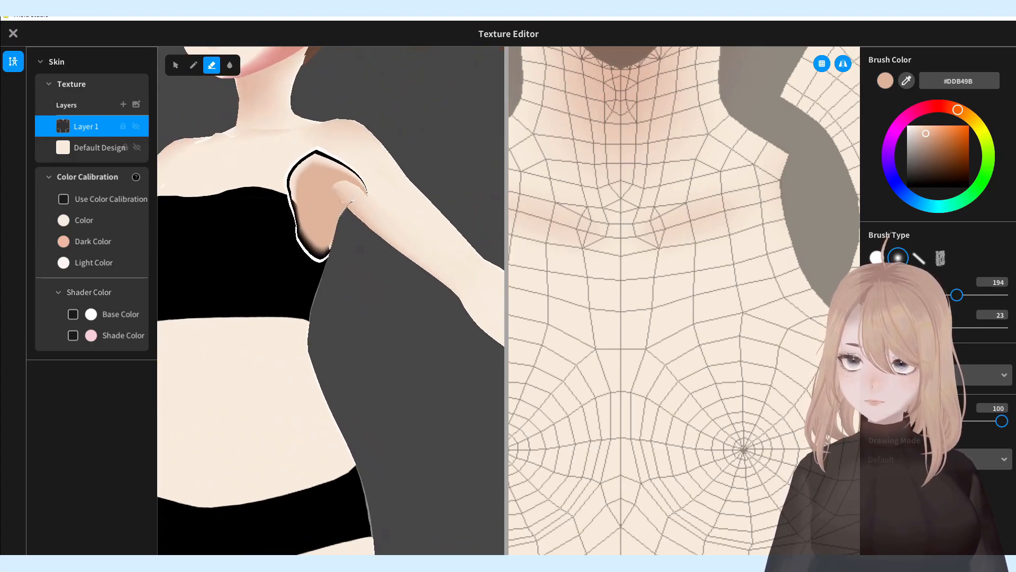
pyautogui.moveTo(308, 254)
pyautogui.mouseDown(button='right')
pyautogui.moveTo(329, 427)
pyautogui.moveTo(295, 397)
pyautogui.moveTo(381, 371)
pyautogui.moveTo(356, 397)
pyautogui.moveTo(249, 200)
pyautogui.mouseUp(button='right')
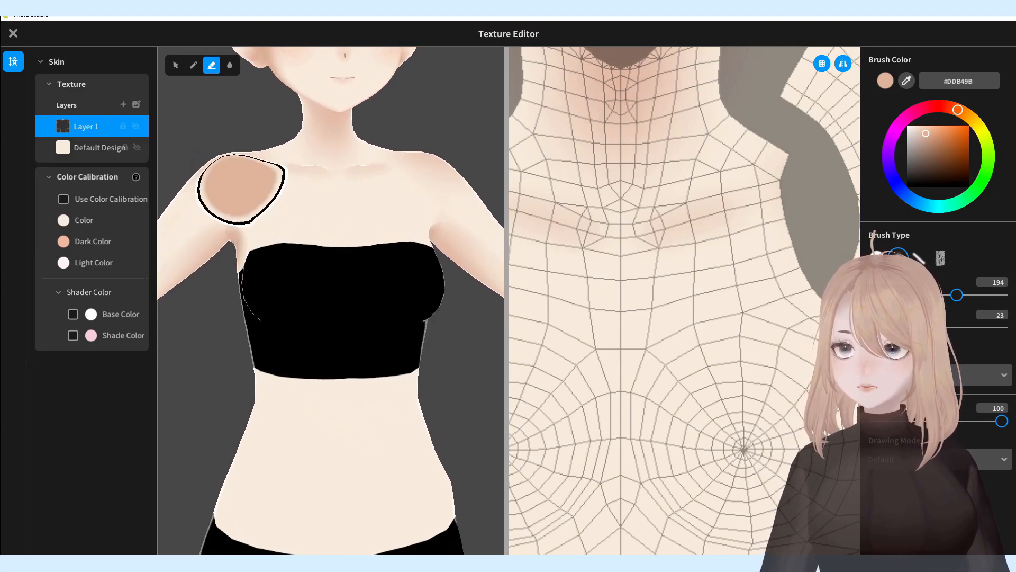
# - Shade both sides of the abdomen with vertical strokes in #E6C3AF, using a soft brush of width 194 and strength 23
pyautogui.click(194, 65)
pyautogui.hotkey('ctrl', 'z')
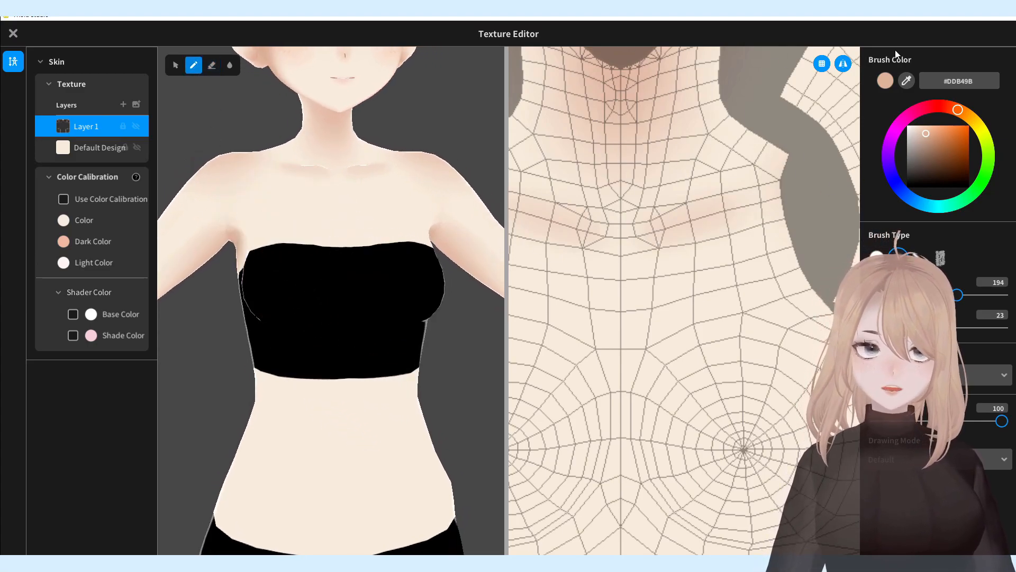
pyautogui.moveTo(372, 345); pyautogui.dragTo(377, 307, button='middle')
pyautogui.moveTo(287, 229); pyautogui.dragTo(305, 360)
pyautogui.hotkey('ctrl', 'z')
pyautogui.moveTo(286, 220); pyautogui.dragTo(297, 363)
pyautogui.moveTo(410, 496); pyautogui.dragTo(355, 478, button='right')
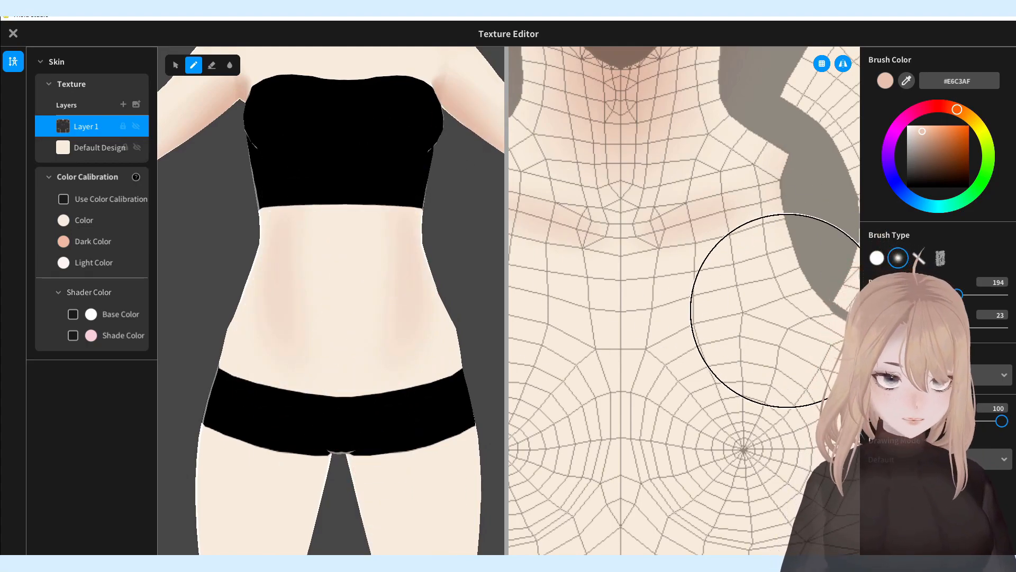
# - Shade the abdomen's vertical midline down to the navel in #E6C3AF with a soft brush of width 78 and strength 13
pyautogui.moveTo(725, 420); pyautogui.dragTo(744, 277, button='middle')
pyautogui.moveTo(737, 485)
pyautogui.mouseDown(button='middle')
pyautogui.moveTo(685, 356)
pyautogui.moveTo(713, 420)
pyautogui.moveTo(740, 370)
pyautogui.moveTo(789, 359)
pyautogui.moveTo(764, 367)
pyautogui.mouseUp(button='middle')
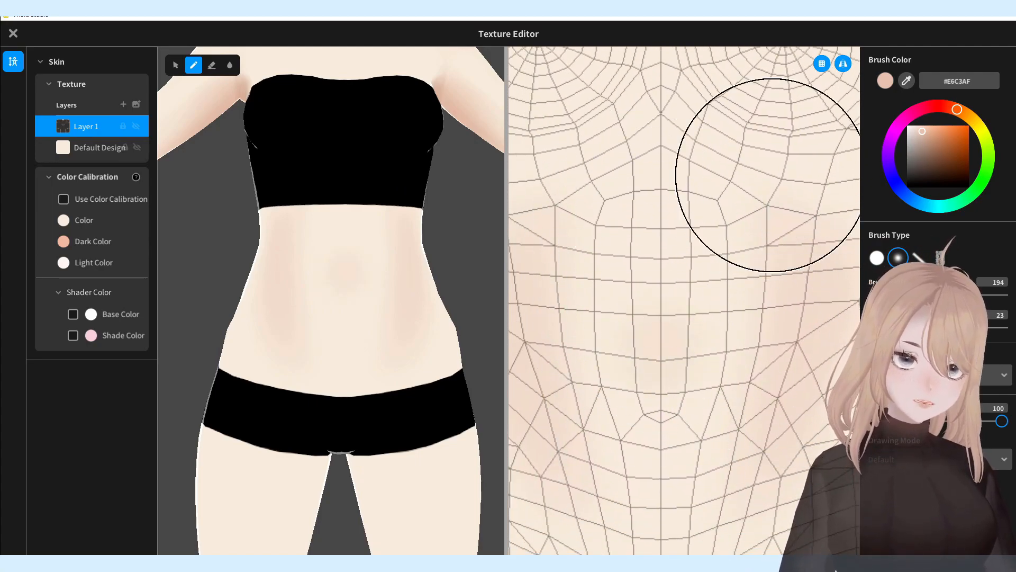
pyautogui.moveTo(658, 202); pyautogui.dragTo(674, 477)
pyautogui.hotkey('ctrl', 'z')
pyautogui.moveTo(668, 192)
pyautogui.mouseDown()
pyautogui.moveTo(656, 362)
pyautogui.moveTo(667, 472)
pyautogui.mouseUp()
pyautogui.hotkey('ctrl', 'z')
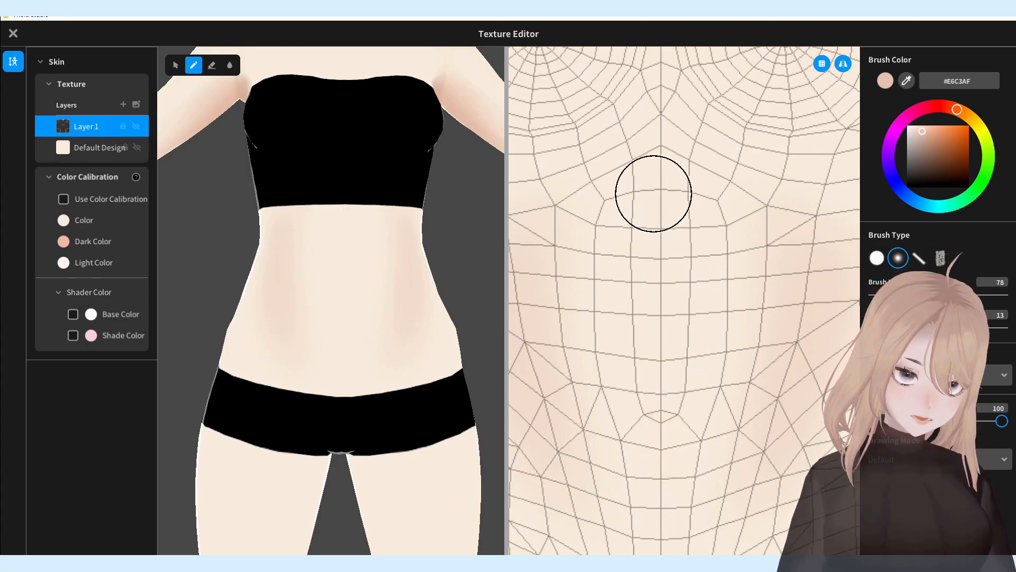
pyautogui.hotkey('ctrl', 'z')
pyautogui.moveTo(660, 277); pyautogui.dragTo(672, 400)
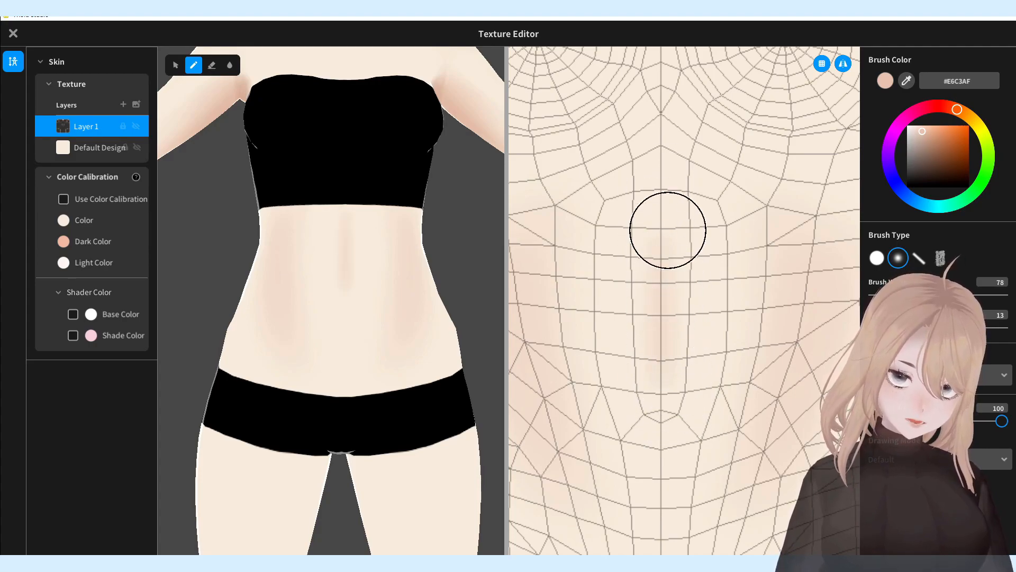
pyautogui.hotkey('ctrl', 'z')
pyautogui.moveTo(661, 182); pyautogui.dragTo(669, 370)
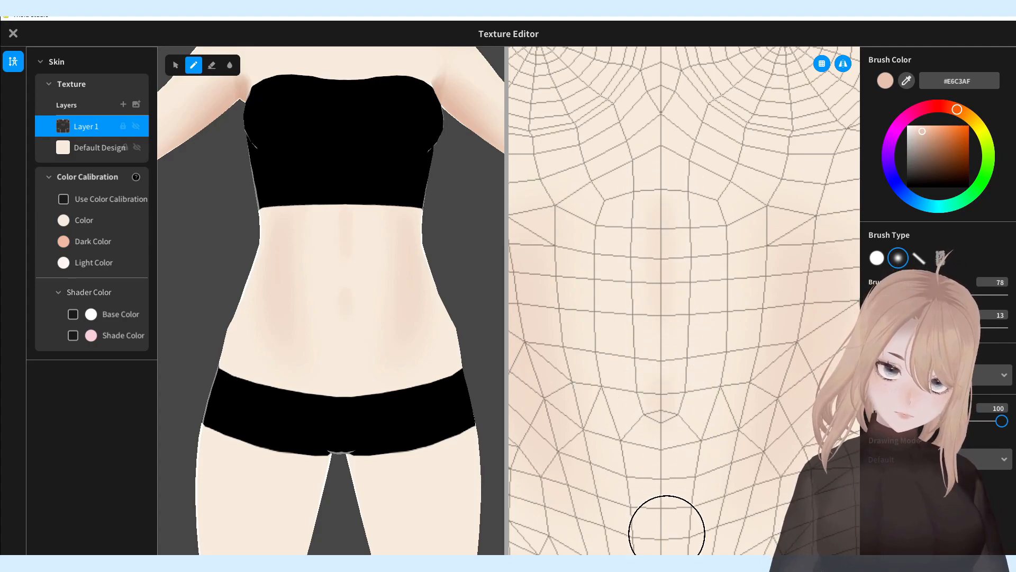
# - Paint the navel and thin collarbone lines in #9C5543 with a soft brush of width 13 and strength 22
pyautogui.moveTo(370, 456)
pyautogui.mouseDown(button='right')
pyautogui.moveTo(400, 458)
pyautogui.moveTo(351, 442)
pyautogui.moveTo(361, 448)
pyautogui.mouseUp(button='right')
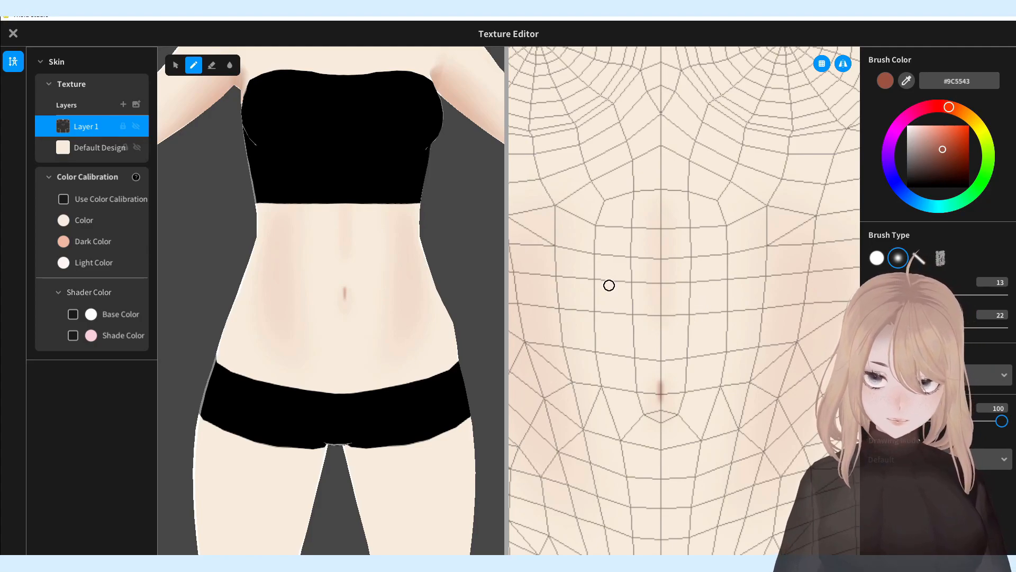
pyautogui.moveTo(415, 411)
pyautogui.mouseDown(button='right')
pyautogui.moveTo(482, 418)
pyautogui.moveTo(400, 406)
pyautogui.mouseUp(button='right')
pyautogui.moveTo(419, 358); pyautogui.dragTo(444, 248, button='right')
pyautogui.moveTo(444, 248); pyautogui.dragTo(444, 374, button='middle')
pyautogui.moveTo(678, 98); pyautogui.dragTo(630, 540, button='middle')
pyautogui.moveTo(624, 386); pyautogui.dragTo(626, 373, button='middle')
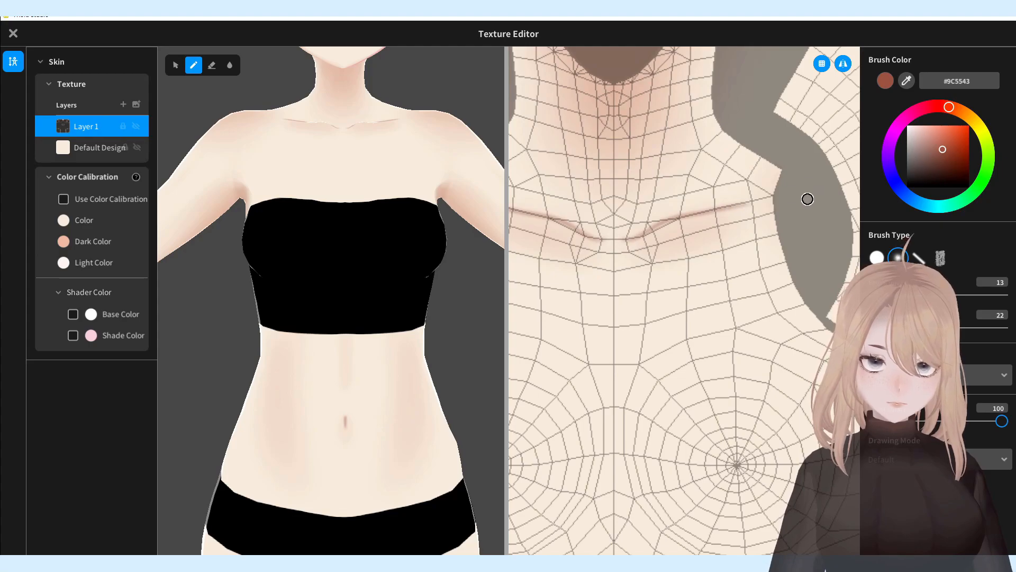
pyautogui.moveTo(440, 291)
pyautogui.mouseDown(button='right')
pyautogui.moveTo(445, 339)
pyautogui.moveTo(438, 290)
pyautogui.mouseUp(button='right')
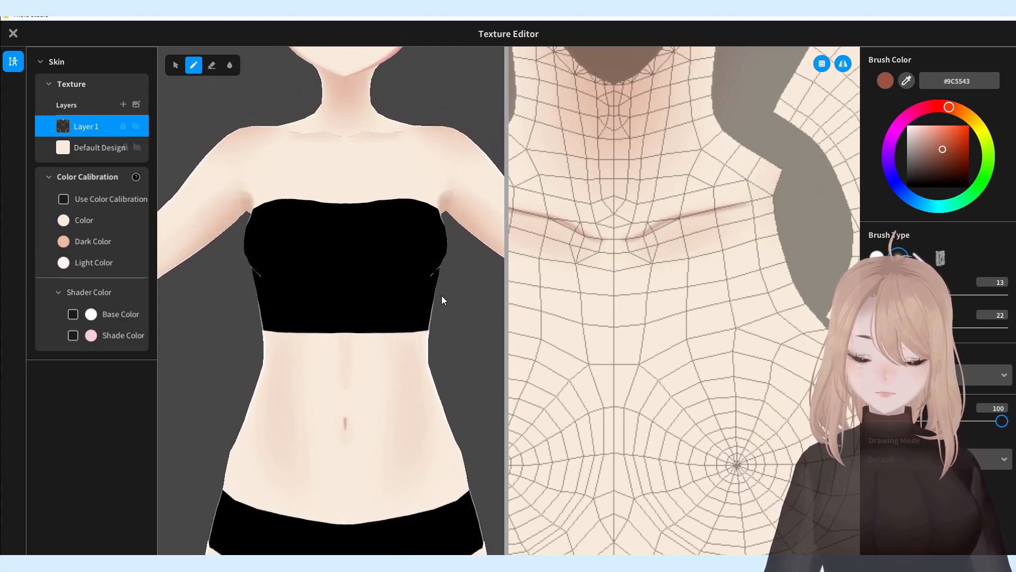
# - Sample the skin tone #E5C3AF from the neck shading and shade the chest with a soft brush of width 286
pyautogui.moveTo(454, 420); pyautogui.dragTo(442, 356, button='middle')
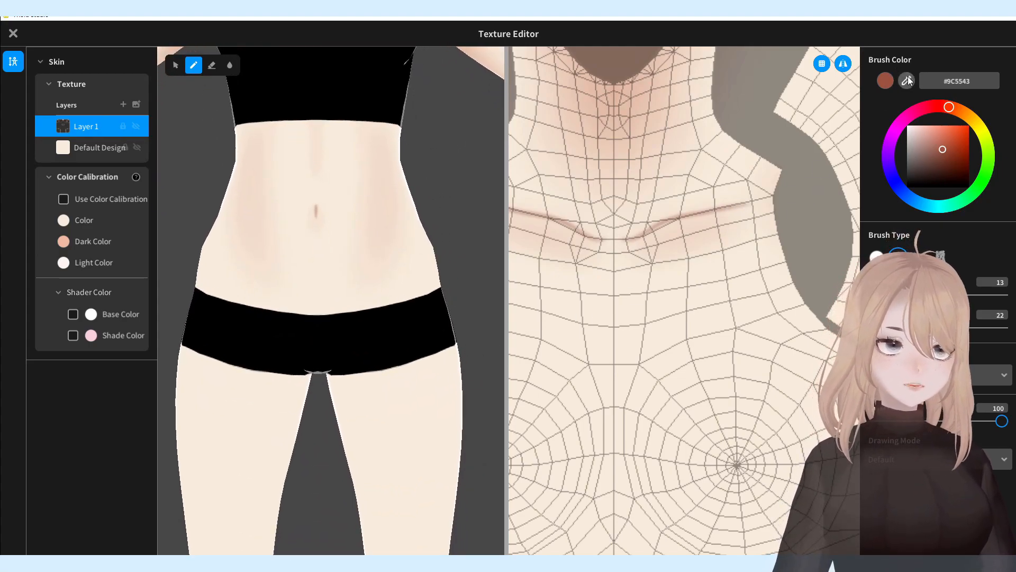
pyautogui.click(647, 89)
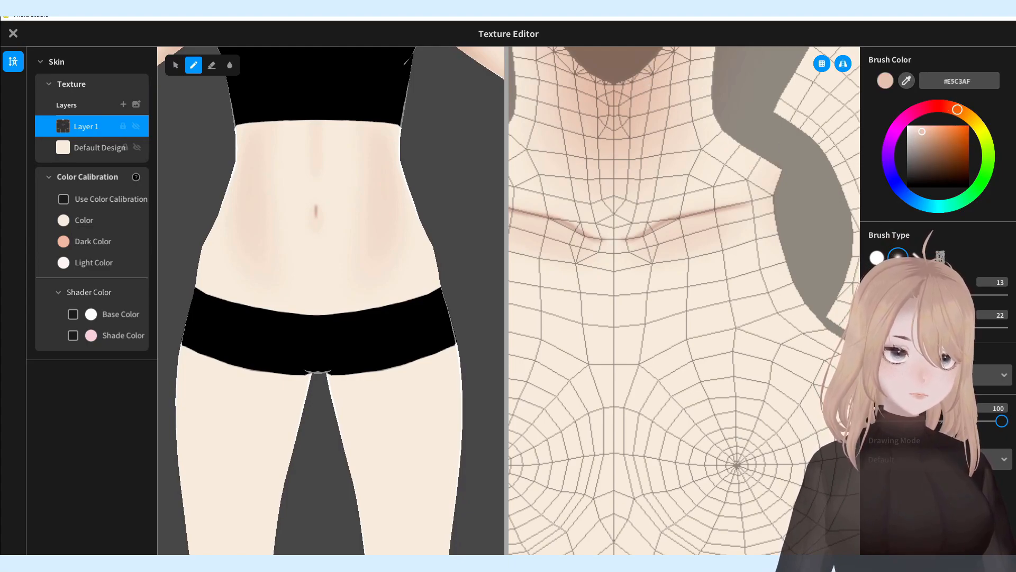
pyautogui.moveTo(776, 365); pyautogui.dragTo(768, 328, button='middle')
pyautogui.moveTo(777, 364); pyautogui.dragTo(764, 330, button='middle')
pyautogui.moveTo(707, 372)
pyautogui.mouseDown()
pyautogui.moveTo(732, 402)
pyautogui.moveTo(696, 363)
pyautogui.mouseUp()
pyautogui.moveTo(669, 332)
pyautogui.mouseDown()
pyautogui.moveTo(703, 375)
pyautogui.moveTo(689, 340)
pyautogui.moveTo(731, 412)
pyautogui.mouseUp()
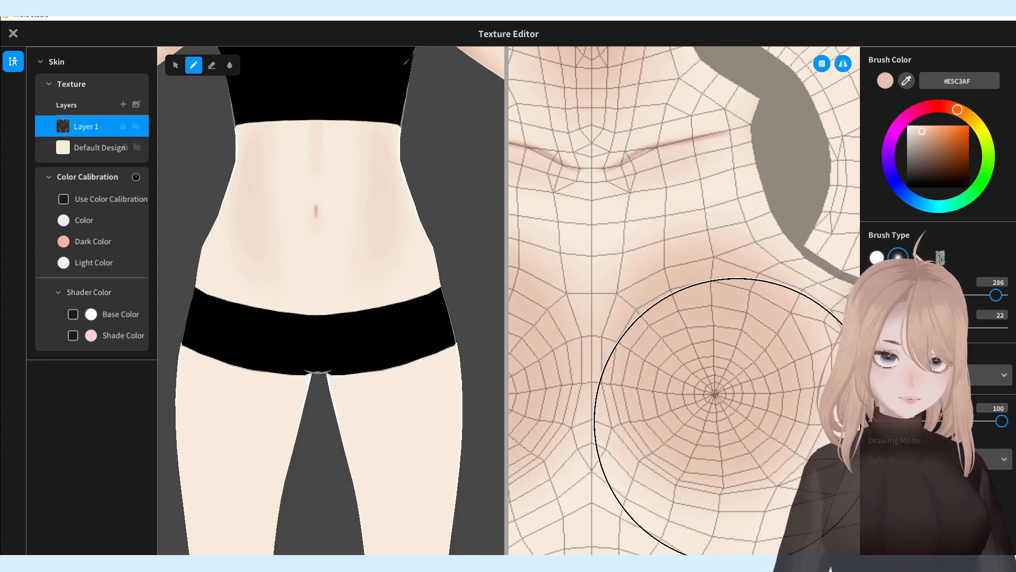
# - Fade the upper and inner parts of the chest shading with a soft eraser, reducing its width to 218
pyautogui.moveTo(390, 311); pyautogui.dragTo(386, 551, button='middle')
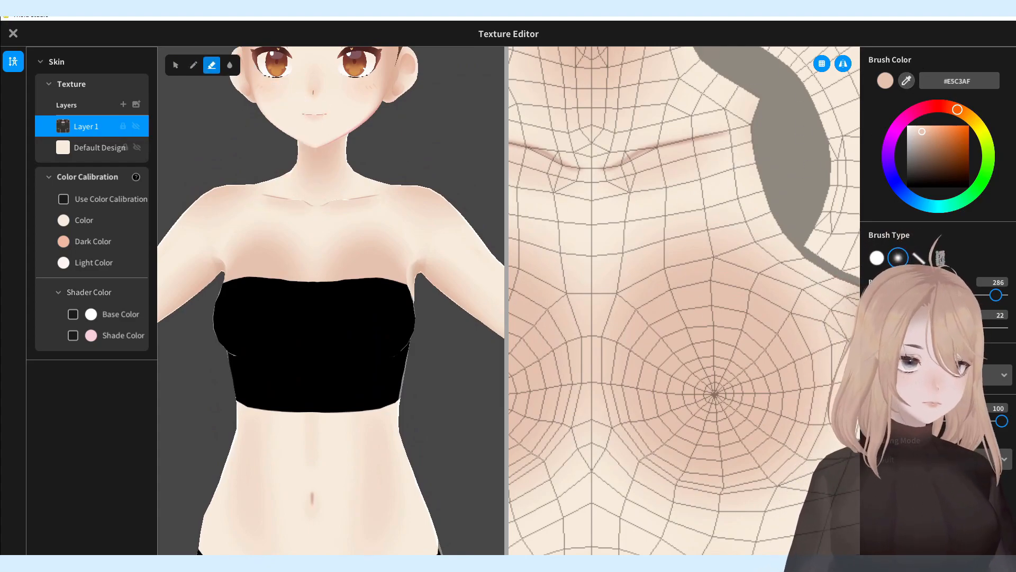
pyautogui.moveTo(658, 263)
pyautogui.mouseDown()
pyautogui.moveTo(676, 256)
pyautogui.moveTo(699, 273)
pyautogui.moveTo(705, 242)
pyautogui.moveTo(730, 466)
pyautogui.moveTo(716, 301)
pyautogui.moveTo(685, 363)
pyautogui.moveTo(748, 325)
pyautogui.moveTo(594, 384)
pyautogui.mouseUp()
pyautogui.moveTo(452, 398)
pyautogui.mouseDown(button='right')
pyautogui.moveTo(459, 425)
pyautogui.moveTo(464, 405)
pyautogui.mouseUp(button='right')
pyautogui.moveTo(463, 339)
pyautogui.mouseDown(button='right')
pyautogui.moveTo(415, 324)
pyautogui.moveTo(434, 340)
pyautogui.mouseUp(button='right')
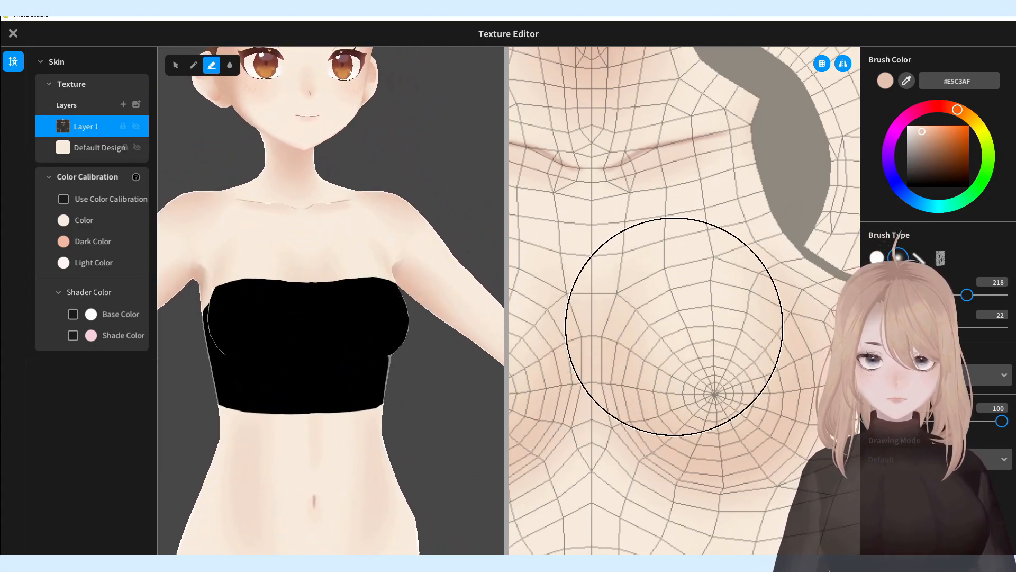
# - Paint soft shading on the fronts of both knees in #E5C3AF
pyautogui.moveTo(452, 342)
pyautogui.mouseDown(button='right')
pyautogui.moveTo(488, 389)
pyautogui.moveTo(452, 353)
pyautogui.moveTo(463, 353)
pyautogui.mouseUp(button='right')
pyautogui.moveTo(457, 449); pyautogui.dragTo(453, 280, button='middle')
pyautogui.moveTo(461, 386); pyautogui.dragTo(462, 265, button='middle')
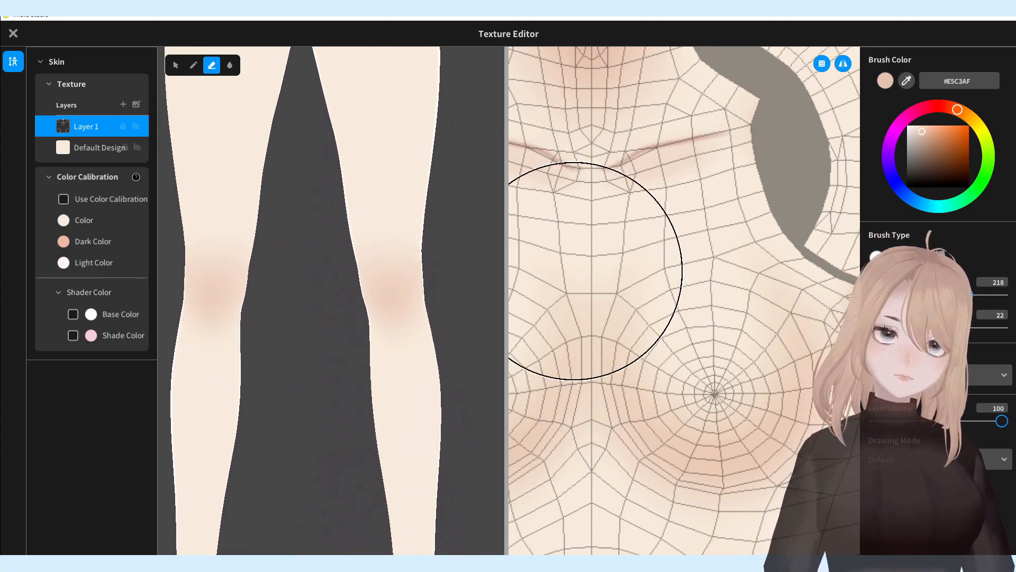
# - Sample the tone at the navel, adjust it to #BD7865, and draw two slanted lines on each knee with a soft brush of width 20
pyautogui.click(641, 151)
pyautogui.moveTo(660, 523)
pyautogui.mouseDown(button='middle')
pyautogui.moveTo(731, 291)
pyautogui.moveTo(741, 120)
pyautogui.mouseUp(button='middle')
pyautogui.click(672, 341)
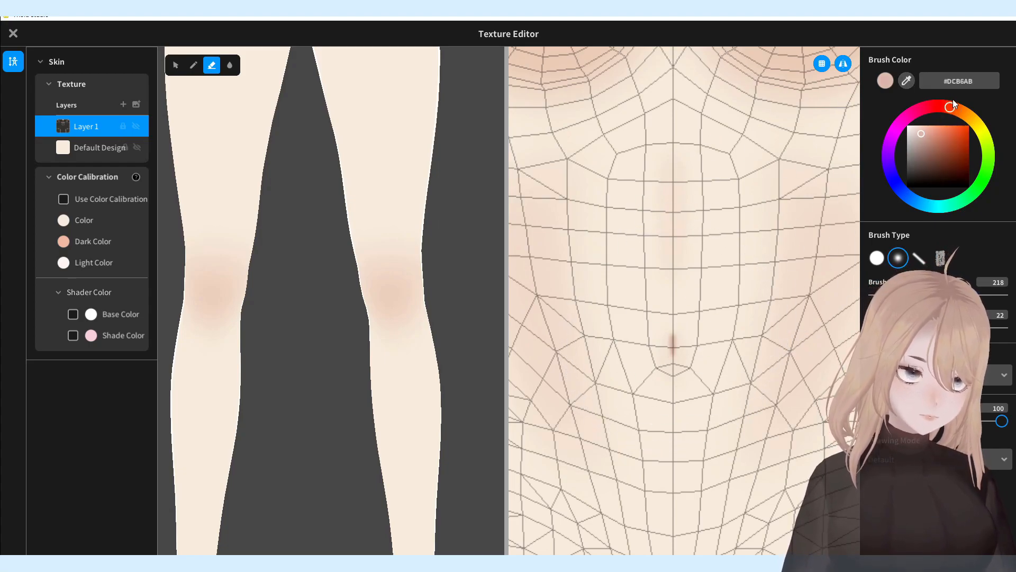
pyautogui.moveTo(939, 144); pyautogui.dragTo(938, 142)
pyautogui.moveTo(952, 295); pyautogui.dragTo(947, 295)
pyautogui.moveTo(755, 369)
pyautogui.mouseDown(button='middle')
pyautogui.moveTo(720, 329)
pyautogui.moveTo(643, 143)
pyautogui.mouseUp(button='middle')
pyautogui.moveTo(686, 386); pyautogui.dragTo(638, 145, button='middle')
pyautogui.moveTo(656, 370); pyautogui.dragTo(423, 84, button='middle')
pyautogui.moveTo(630, 309); pyautogui.dragTo(571, 218, button='middle')
pyautogui.moveTo(690, 180); pyautogui.dragTo(668, 343, button='middle')
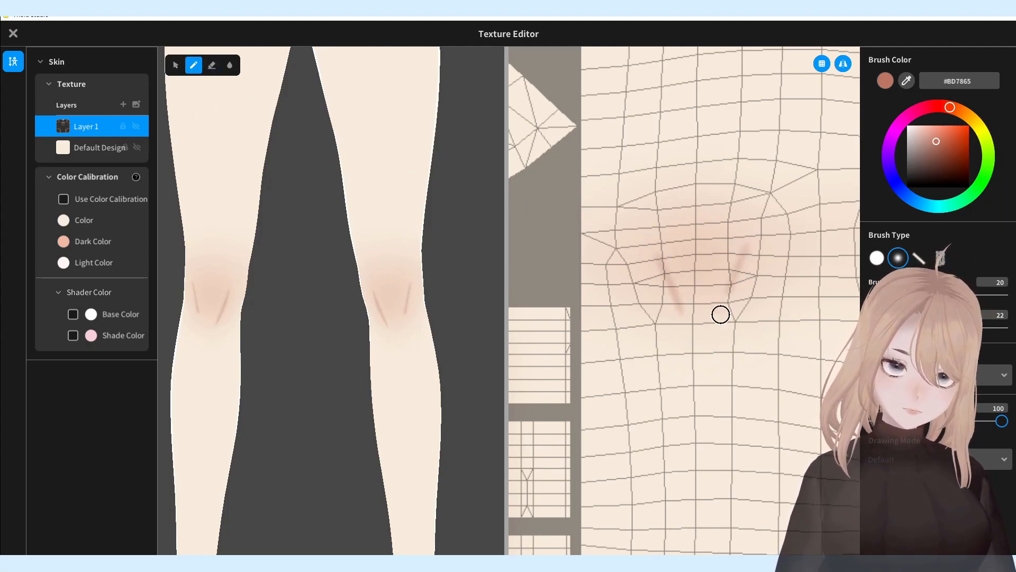
# - Draw two short vertical crease lines on the back of each knee in #BD7865 with the soft brush of width 20
pyautogui.moveTo(416, 436); pyautogui.dragTo(433, 521, button='middle')
pyautogui.moveTo(422, 433); pyautogui.dragTo(384, 418, button='right')
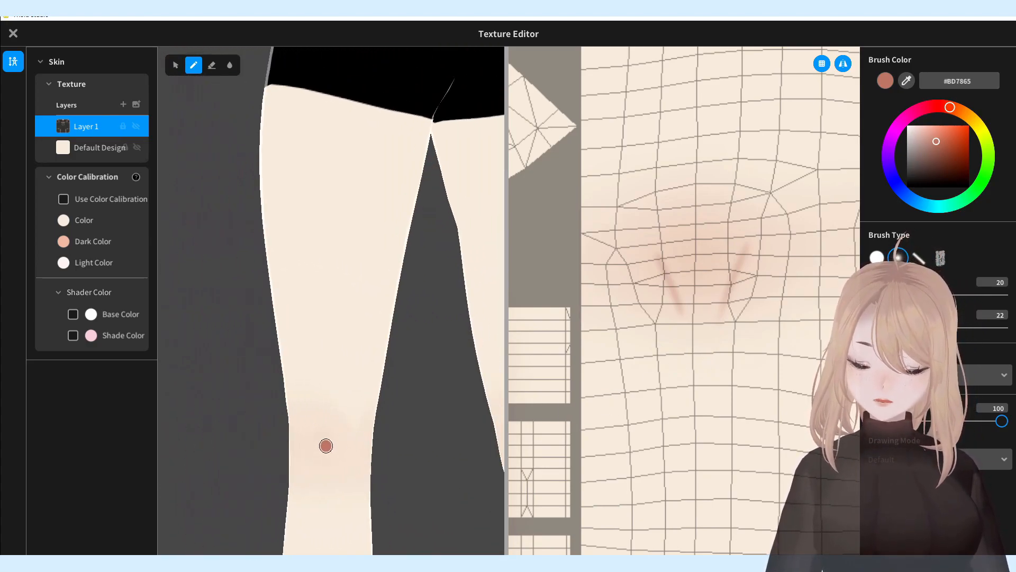
pyautogui.moveTo(403, 484); pyautogui.dragTo(391, 470, button='right')
pyautogui.moveTo(391, 470); pyautogui.dragTo(386, 445, button='middle')
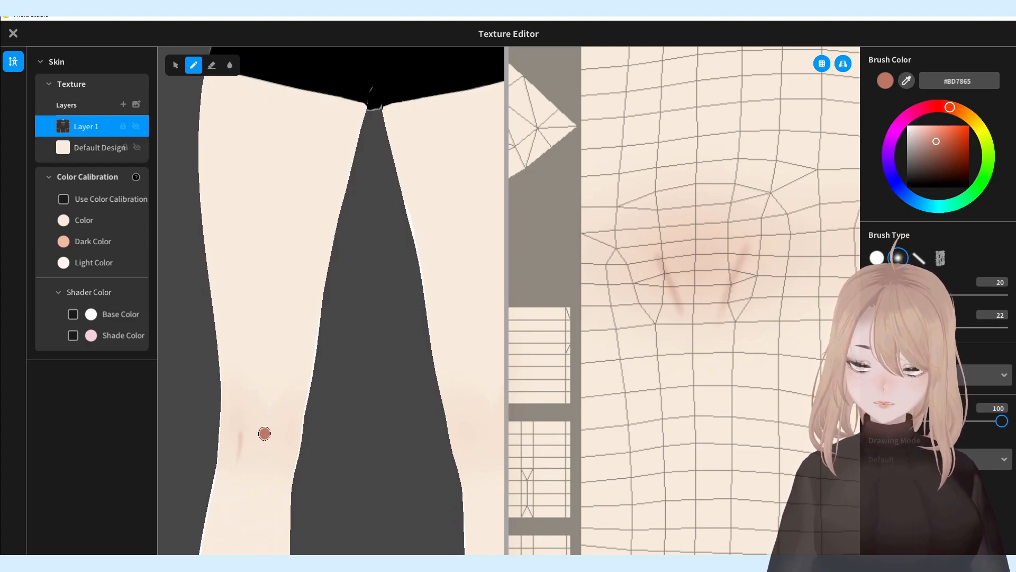
pyautogui.moveTo(427, 474); pyautogui.dragTo(412, 469, button='middle')
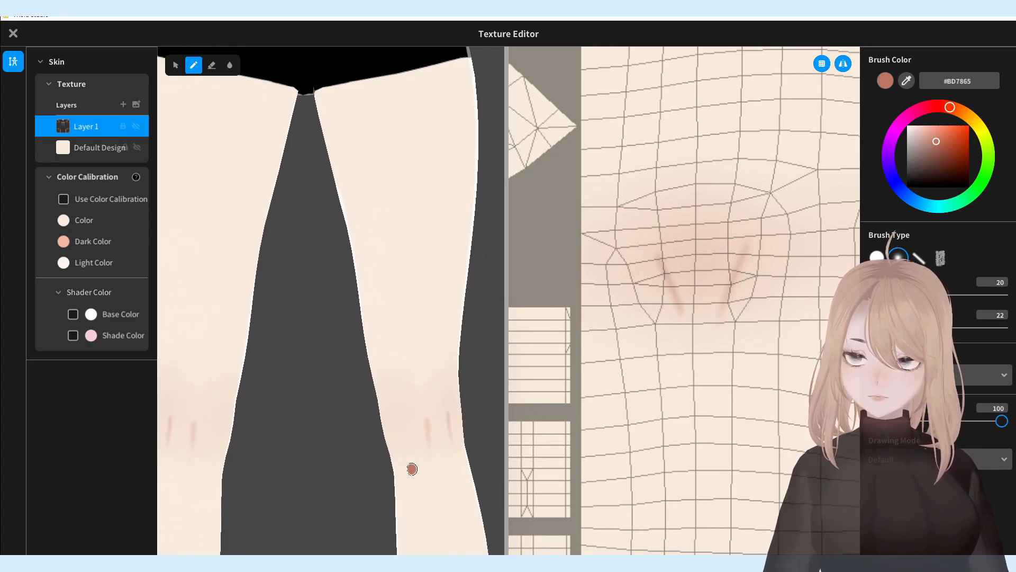
# - Shade the lower edges of the shoulder blades in #BD7865 with a soft brush of width 57 and strength 22
pyautogui.moveTo(388, 352); pyautogui.dragTo(382, 540, button='middle')
pyautogui.moveTo(302, 291); pyautogui.dragTo(335, 559, button='middle')
pyautogui.moveTo(392, 387); pyautogui.dragTo(385, 402, button='middle')
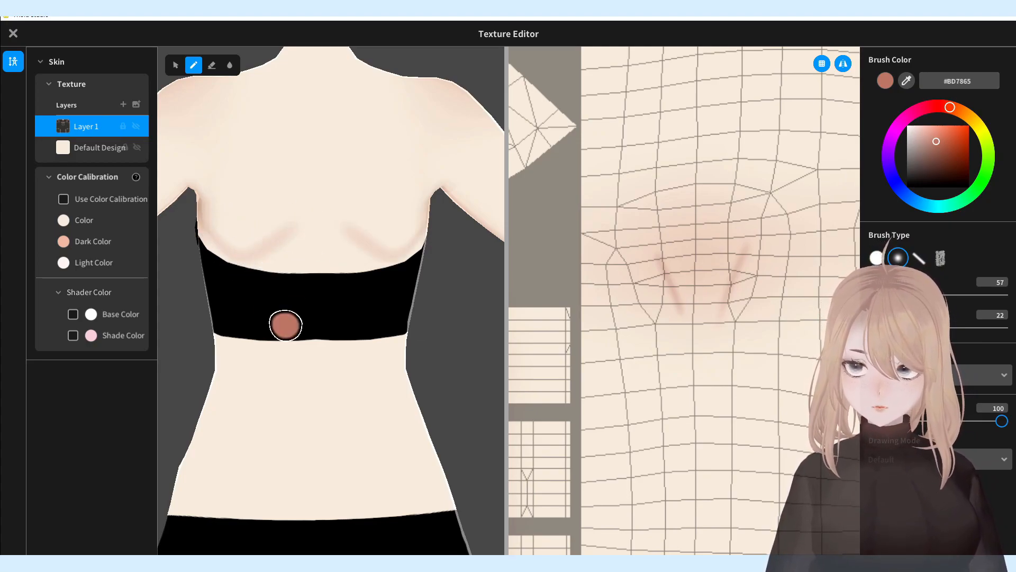
pyautogui.moveTo(294, 189)
pyautogui.mouseDown(button='right')
pyautogui.moveTo(181, 154)
pyautogui.moveTo(277, 196)
pyautogui.mouseUp(button='right')
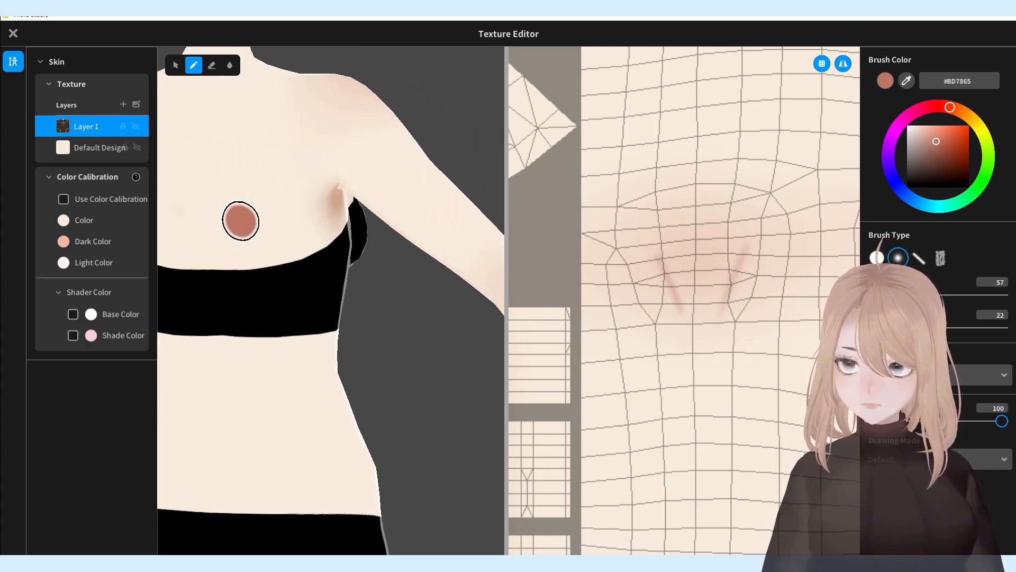
pyautogui.moveTo(340, 236)
pyautogui.mouseDown(button='right')
pyautogui.moveTo(340, 309)
pyautogui.moveTo(298, 316)
pyautogui.moveTo(315, 317)
pyautogui.moveTo(359, 306)
pyautogui.moveTo(275, 236)
pyautogui.mouseUp(button='right')
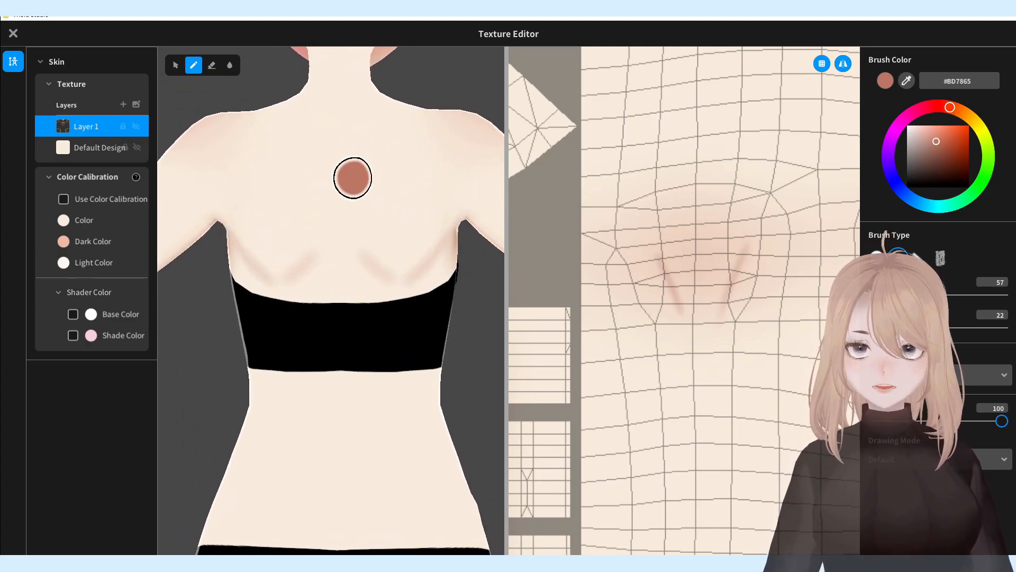
# - Shade the spine along the upper and lower back, and add a dimple on each side of the lower back
pyautogui.moveTo(340, 129); pyautogui.dragTo(340, 255)
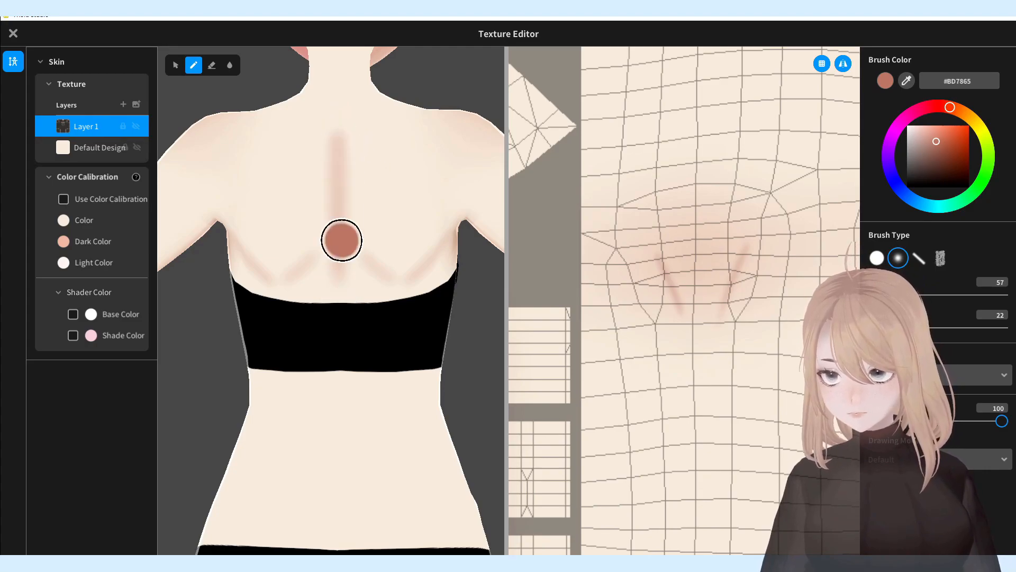
pyautogui.moveTo(364, 502); pyautogui.dragTo(374, 397, button='middle')
pyautogui.moveTo(358, 257); pyautogui.dragTo(356, 369)
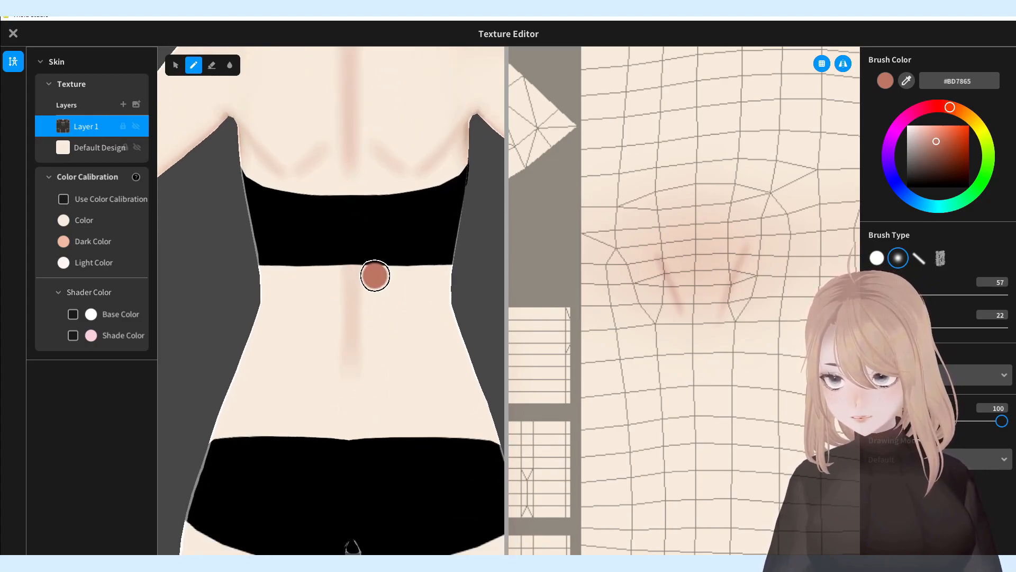
pyautogui.click(403, 389)
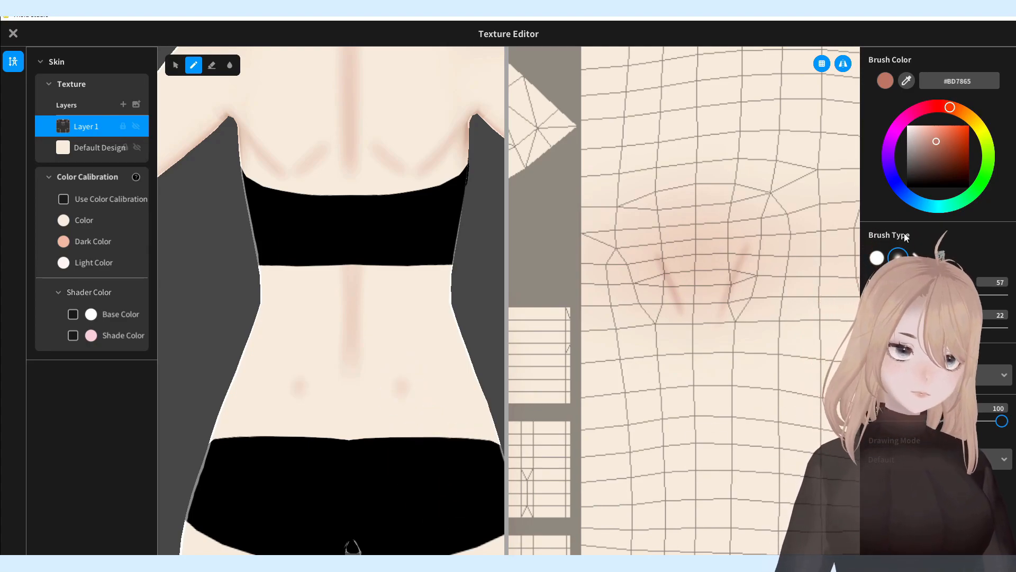
# - Sample the base skin tone #F7ECDC and soften the spine, shoulder-blade and back-dimple shading with a soft eraser of width 57
pyautogui.click(792, 145)
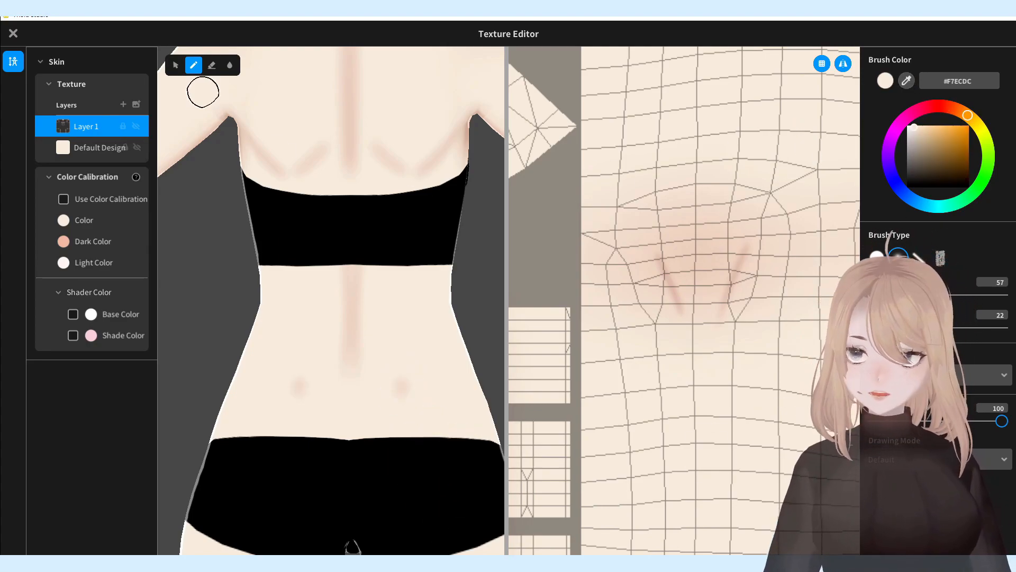
pyautogui.moveTo(344, 171); pyautogui.dragTo(319, 300, button='middle')
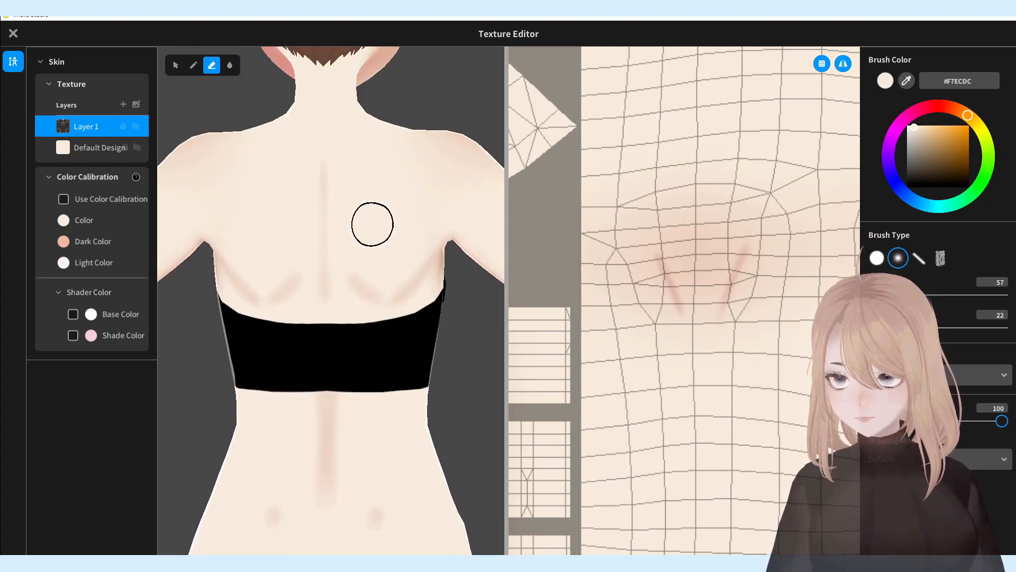
pyautogui.moveTo(370, 205); pyautogui.dragTo(372, 322, button='middle')
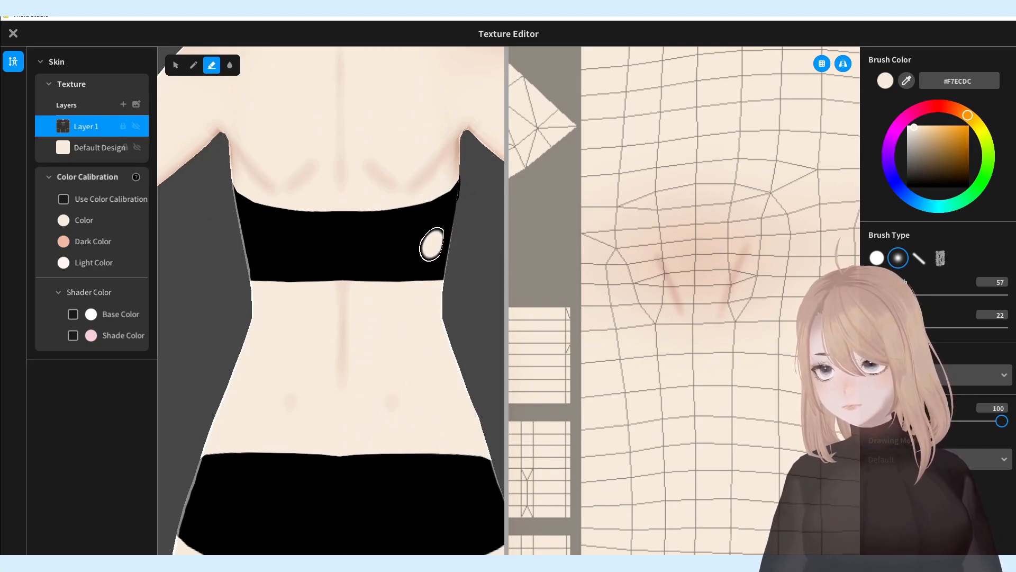
pyautogui.moveTo(429, 244); pyautogui.dragTo(419, 218, button='middle')
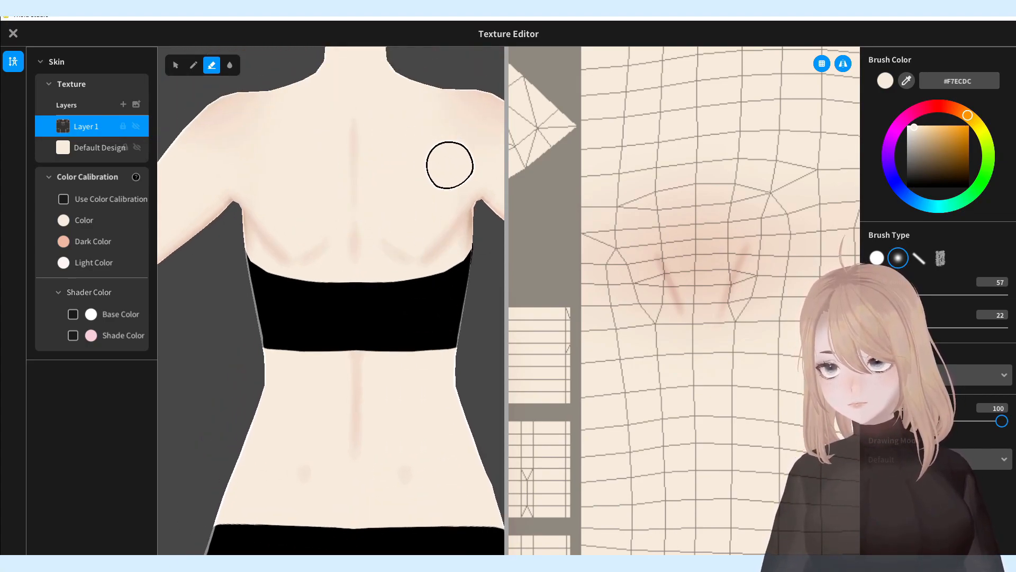
# - Sample the soft skin shadow tone #ECD0BE from the knee shading on the texture and set the soft brush width to 254
pyautogui.moveTo(418, 116); pyautogui.dragTo(356, 161, button='right')
pyautogui.moveTo(355, 161); pyautogui.dragTo(412, 162, button='middle')
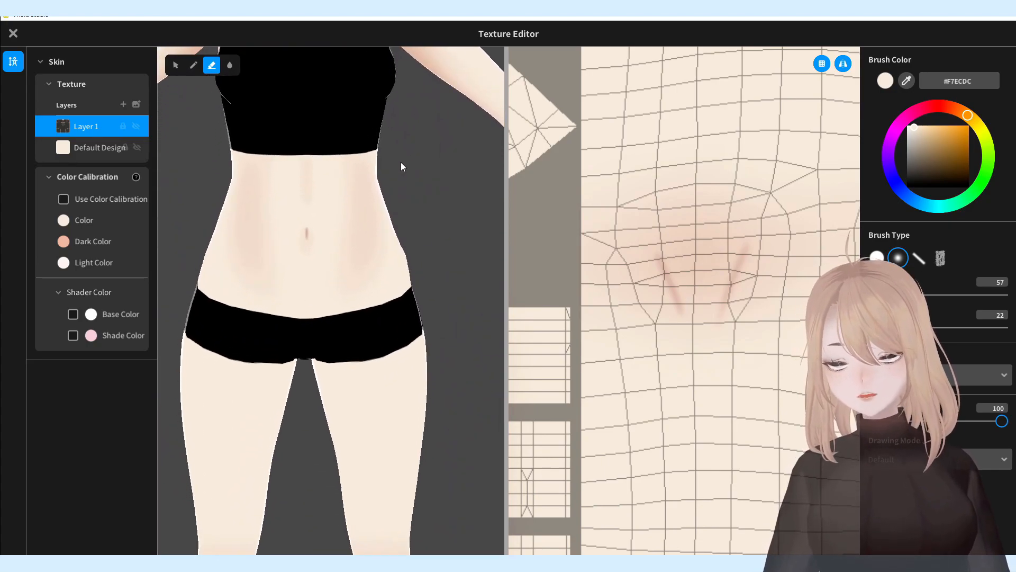
pyautogui.scroll(-5, 401, 162)
pyautogui.scroll(-2, 318, 186)
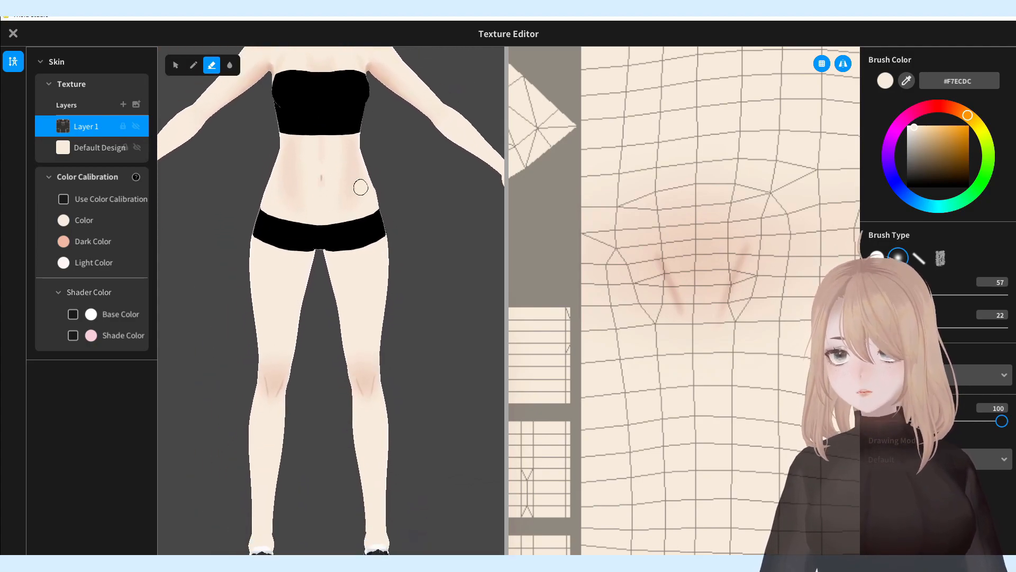
pyautogui.click(712, 266)
pyautogui.moveTo(339, 207); pyautogui.dragTo(324, 348, button='middle')
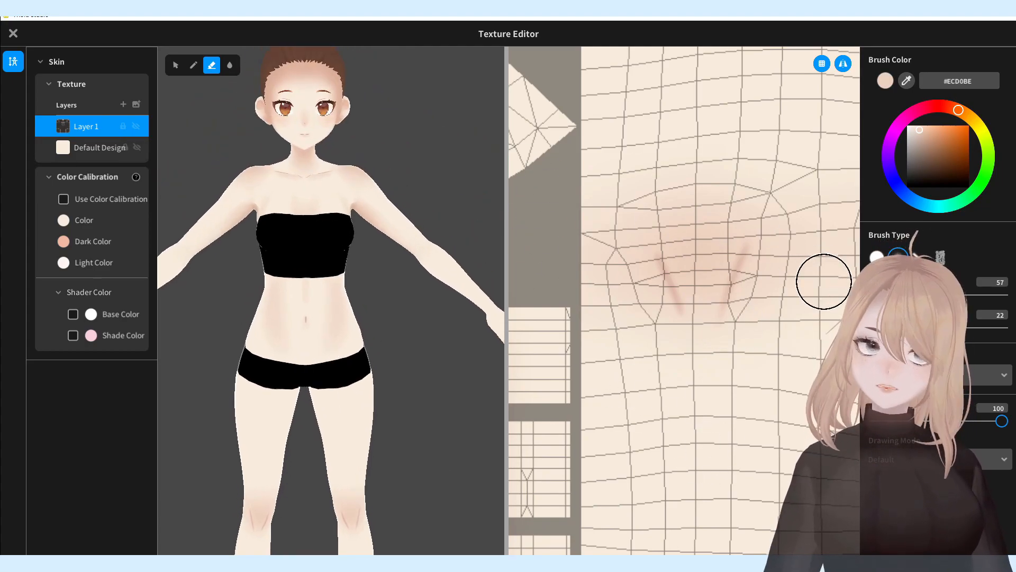
pyautogui.moveTo(973, 288); pyautogui.dragTo(986, 289)
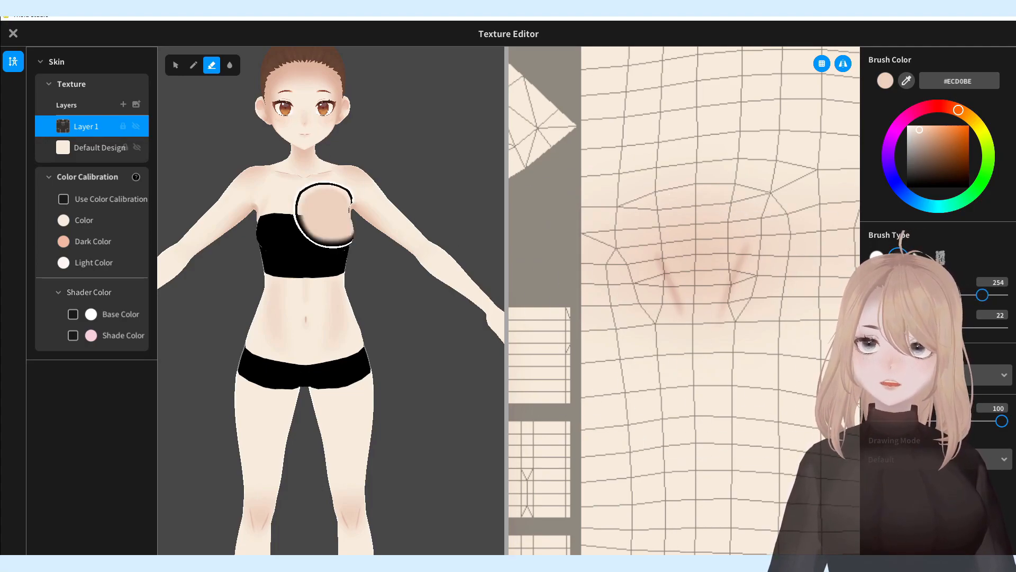
# - Shade the outer sides of the thighs and calves in #ECD0BE with the soft brush of width 254 and strength 22
pyautogui.moveTo(398, 374); pyautogui.dragTo(446, 251, button='middle')
pyautogui.moveTo(446, 251); pyautogui.dragTo(207, 313, button='right')
pyautogui.moveTo(405, 291); pyautogui.dragTo(431, 210, button='middle')
pyautogui.moveTo(431, 211); pyautogui.dragTo(421, 215, button='right')
pyautogui.moveTo(421, 214); pyautogui.dragTo(444, 294, button='middle')
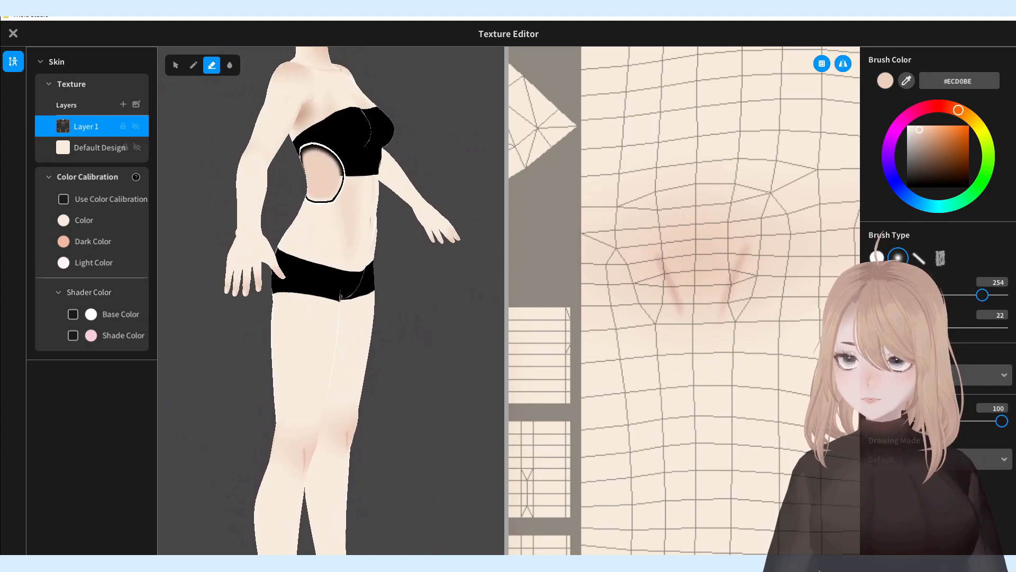
pyautogui.click(194, 64)
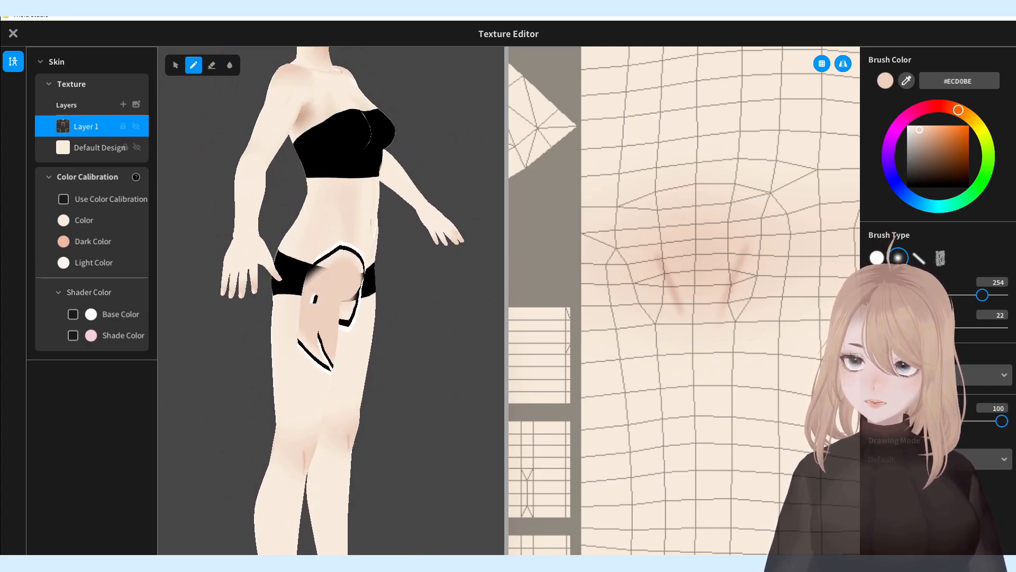
pyautogui.moveTo(328, 490); pyautogui.dragTo(318, 386, button='middle')
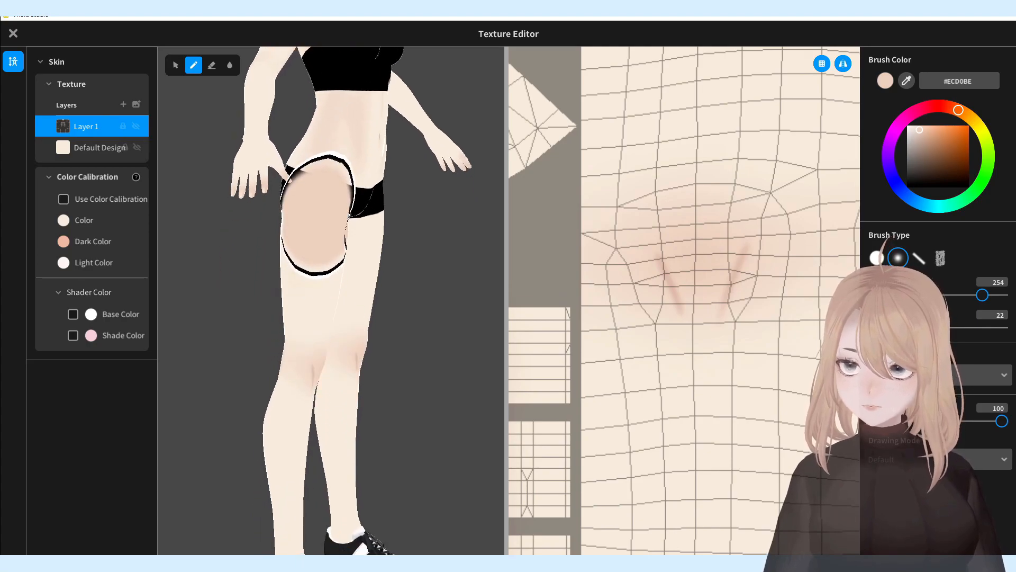
pyautogui.moveTo(289, 532); pyautogui.dragTo(302, 317, button='right')
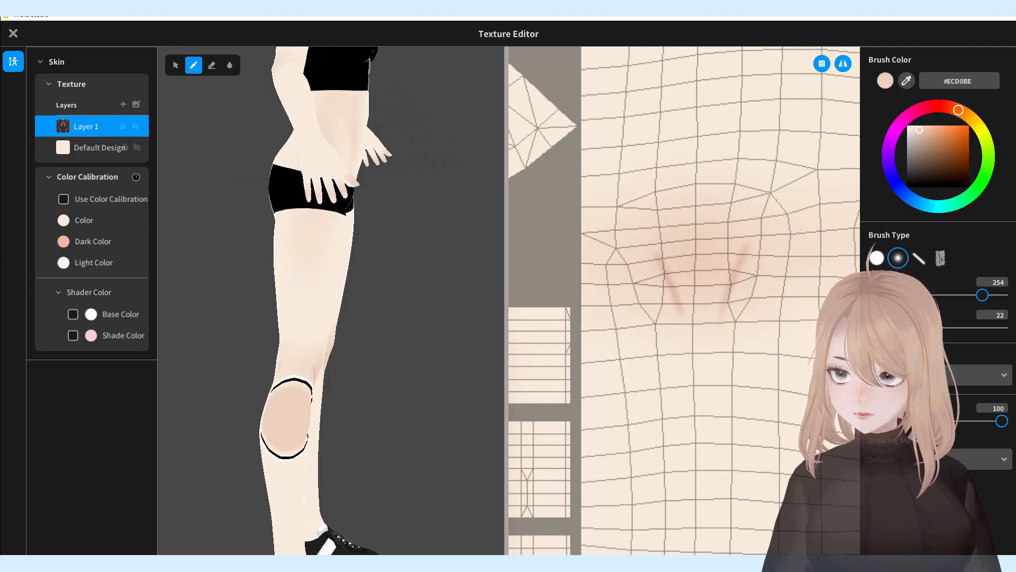
pyautogui.moveTo(418, 279)
pyautogui.mouseDown(button='right')
pyautogui.moveTo(379, 335)
pyautogui.moveTo(320, 183)
pyautogui.mouseUp(button='right')
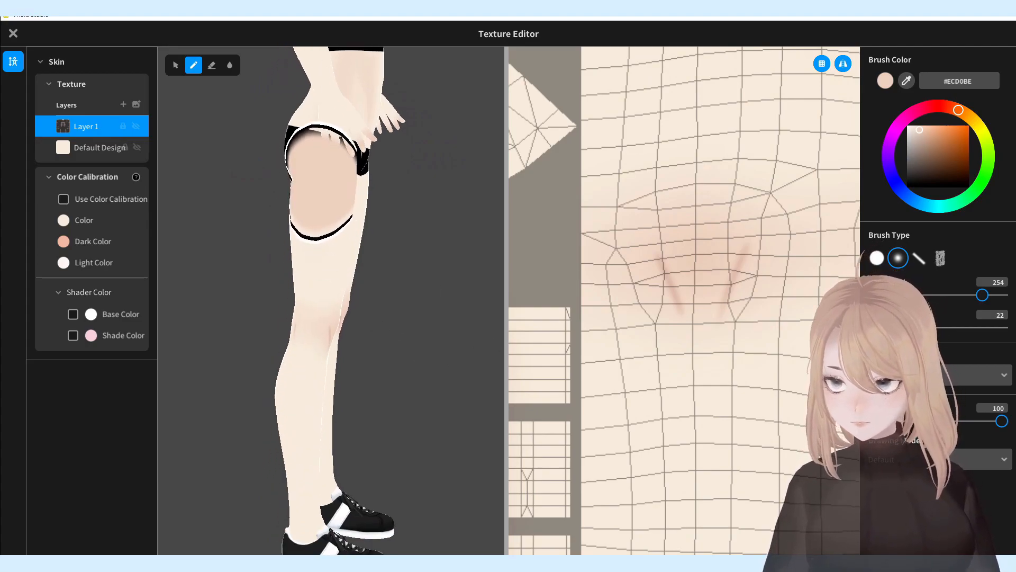
# - Set the soft brush width to 194 and extend the #ECD0BE shading over the calves and inner thighs
pyautogui.moveTo(983, 295); pyautogui.dragTo(957, 295)
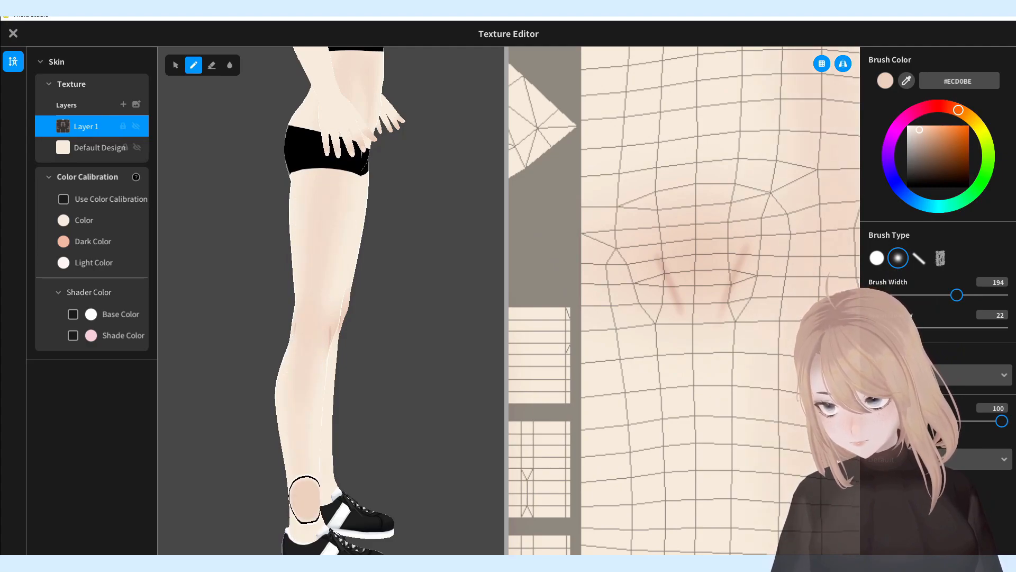
pyautogui.moveTo(302, 436)
pyautogui.mouseDown(button='right')
pyautogui.moveTo(306, 318)
pyautogui.moveTo(334, 318)
pyautogui.moveTo(343, 205)
pyautogui.mouseUp(button='right')
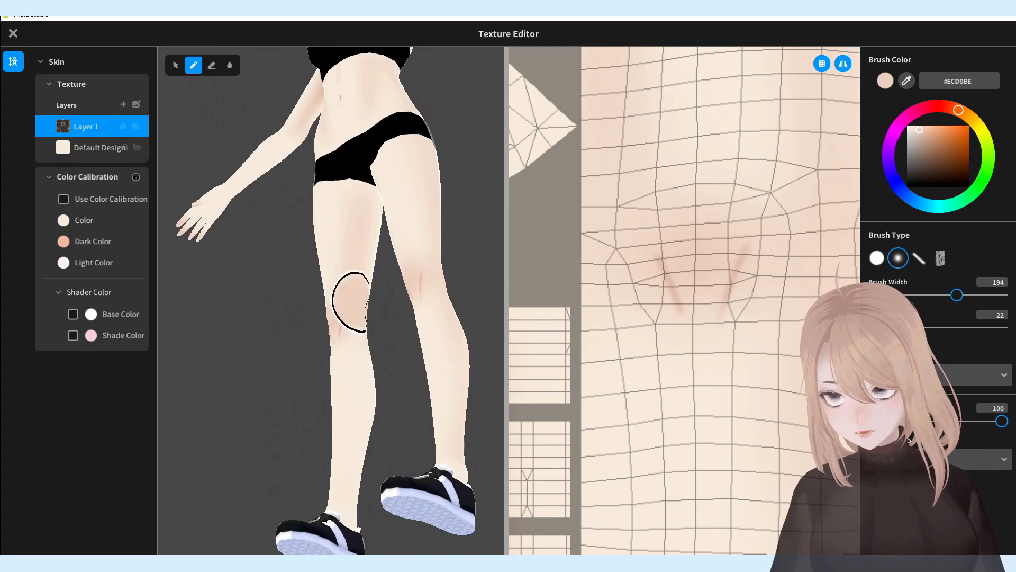
pyautogui.moveTo(394, 288)
pyautogui.mouseDown(button='right')
pyautogui.moveTo(307, 297)
pyautogui.moveTo(395, 294)
pyautogui.moveTo(404, 306)
pyautogui.moveTo(430, 190)
pyautogui.moveTo(472, 172)
pyautogui.mouseUp(button='right')
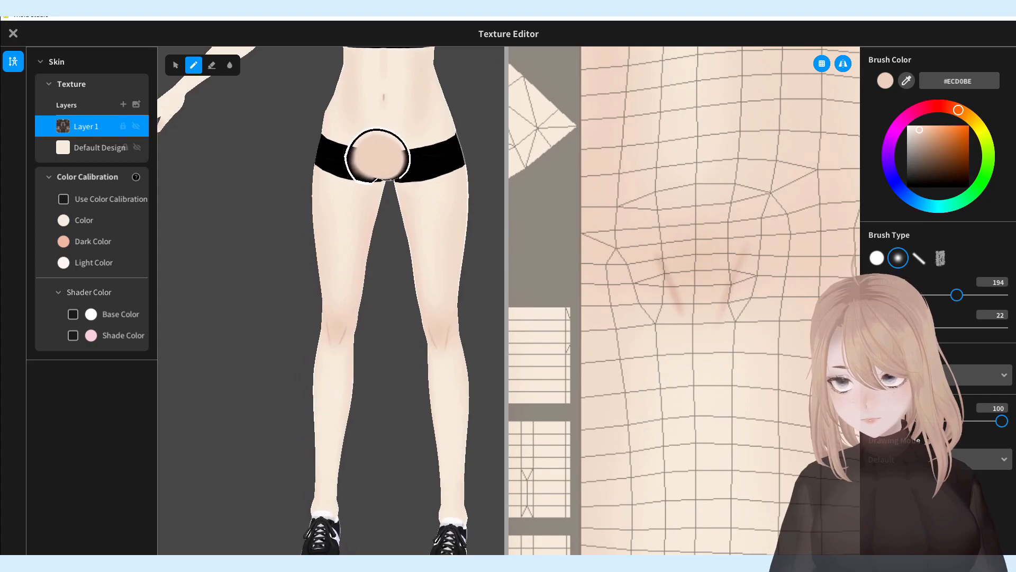
pyautogui.moveTo(381, 159)
pyautogui.mouseDown(button='middle')
pyautogui.moveTo(435, 205)
pyautogui.moveTo(311, 418)
pyautogui.mouseUp(button='middle')
pyautogui.moveTo(405, 257); pyautogui.dragTo(385, 282, button='right')
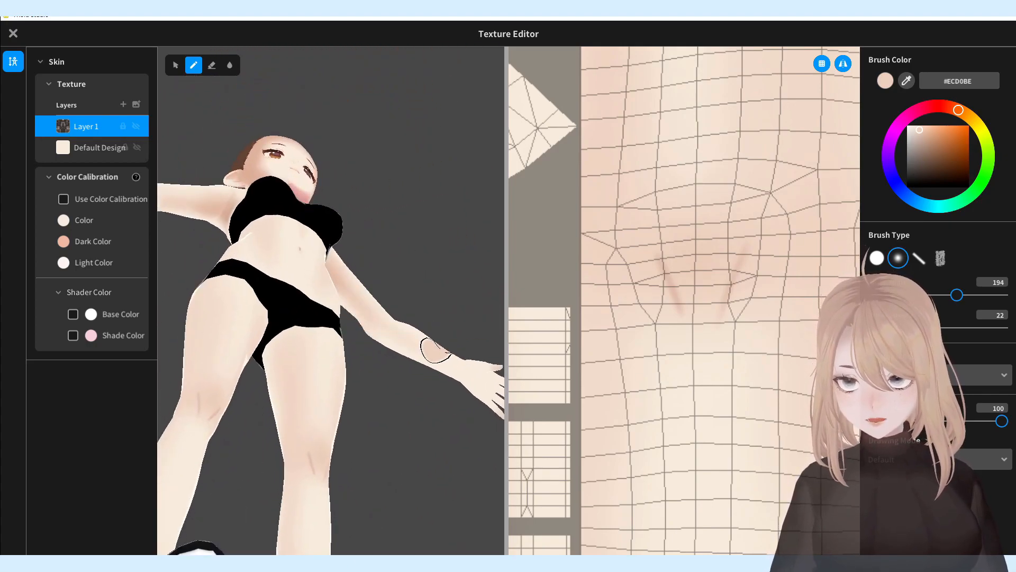
pyautogui.moveTo(391, 329); pyautogui.dragTo(390, 351, button='right')
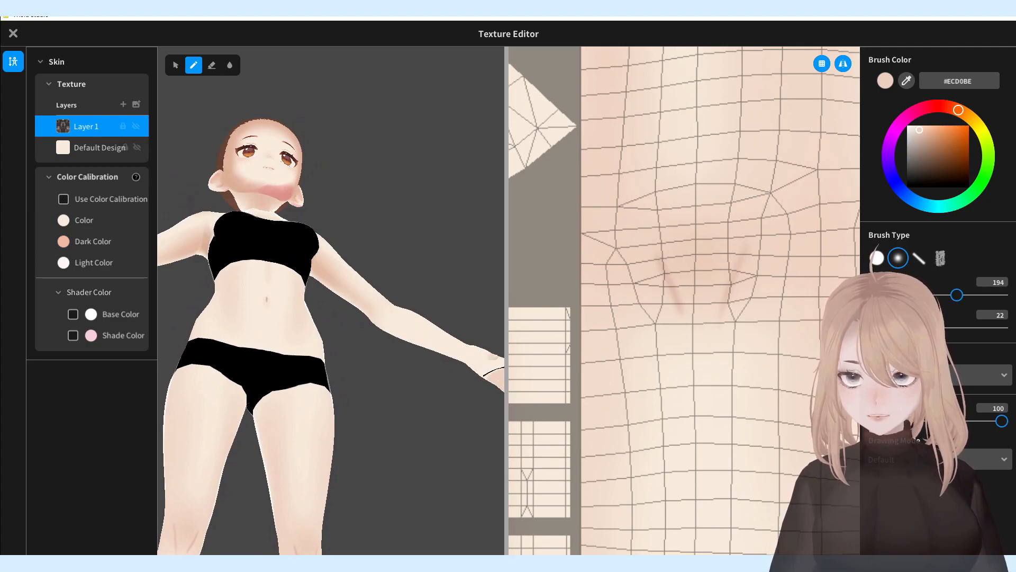
pyautogui.moveTo(406, 398); pyautogui.dragTo(428, 383, button='right')
pyautogui.moveTo(427, 379); pyautogui.dragTo(377, 328, button='middle')
pyautogui.moveTo(377, 328)
pyautogui.mouseDown(button='right')
pyautogui.moveTo(412, 350)
pyautogui.moveTo(448, 346)
pyautogui.mouseUp(button='right')
# - Set the soft brush width to 72 and lightly shade the palms and backs of the hands in #ECD0BE
pyautogui.click(906, 295)
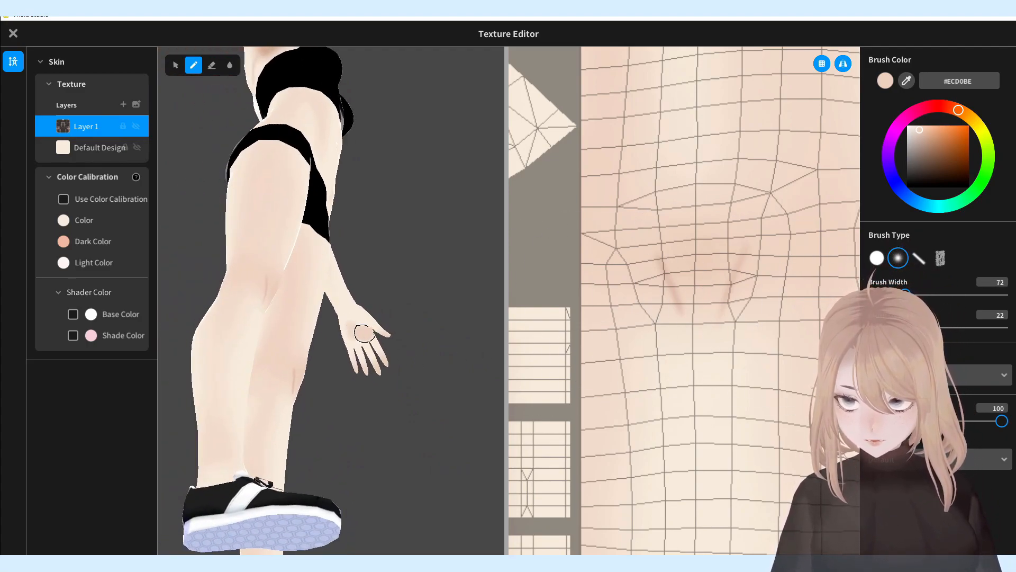
pyautogui.moveTo(469, 291); pyautogui.dragTo(414, 320, button='right')
pyautogui.moveTo(339, 289); pyautogui.dragTo(465, 335, button='middle')
pyautogui.moveTo(465, 336); pyautogui.dragTo(411, 347, button='right')
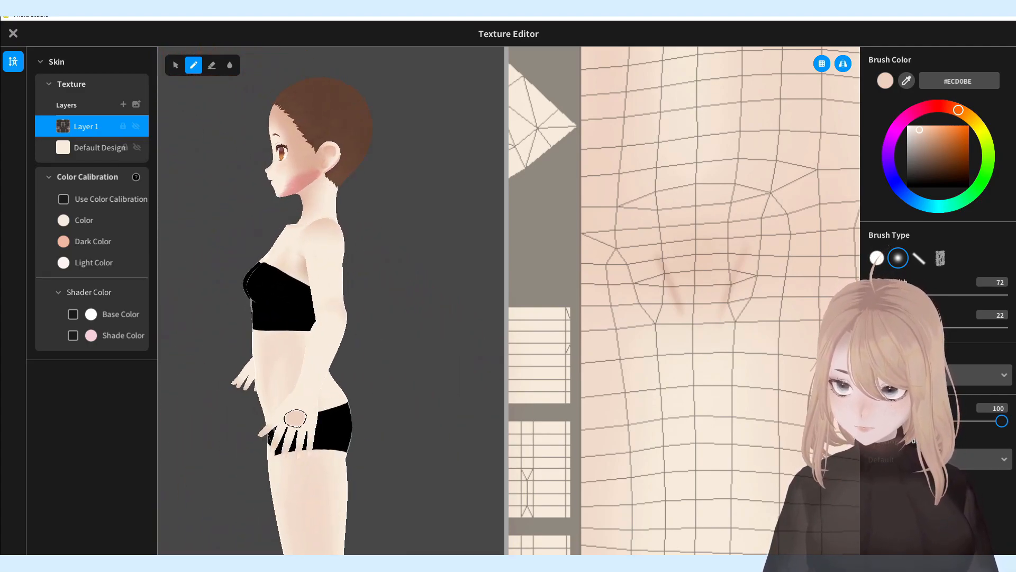
pyautogui.moveTo(306, 427); pyautogui.dragTo(369, 466, button='right')
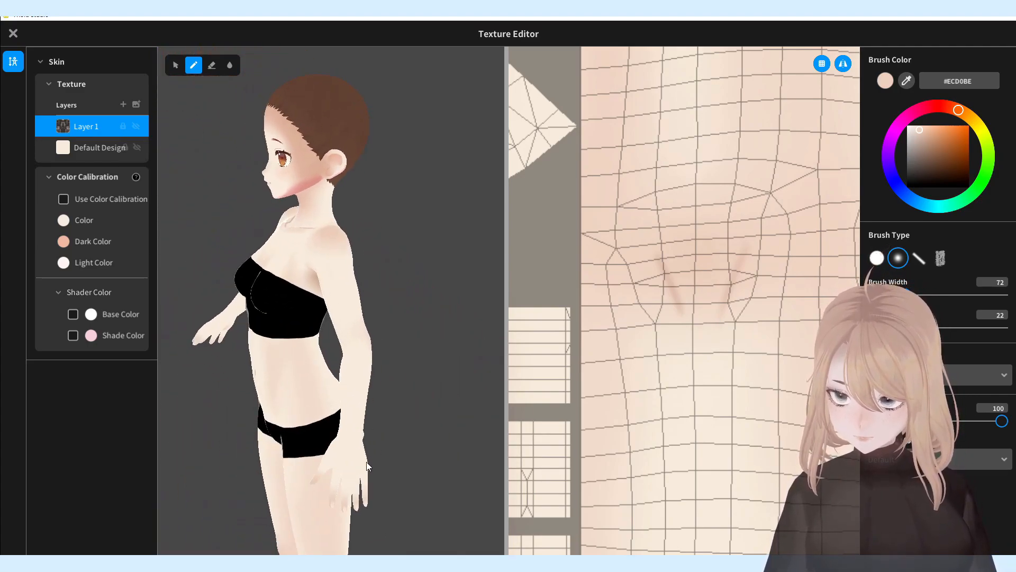
# - Examine the shading on the legs, arms, torso and neck from the side and the front
pyautogui.moveTo(402, 323)
pyautogui.mouseDown(button='right')
pyautogui.moveTo(443, 320)
pyautogui.moveTo(417, 318)
pyautogui.mouseUp(button='right')
pyautogui.moveTo(417, 318); pyautogui.dragTo(438, 114, button='middle')
pyautogui.moveTo(458, 377)
pyautogui.mouseDown(button='right')
pyautogui.moveTo(321, 459)
pyautogui.moveTo(393, 446)
pyautogui.mouseUp(button='right')
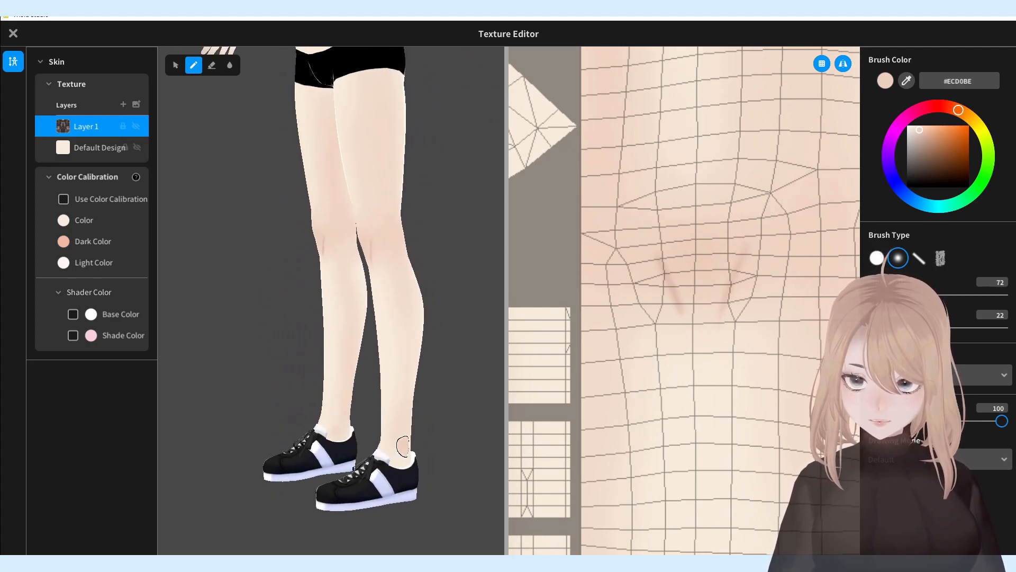
pyautogui.moveTo(407, 407); pyautogui.dragTo(408, 341, button='right')
pyautogui.moveTo(399, 257); pyautogui.dragTo(411, 452, button='middle')
pyautogui.moveTo(450, 201); pyautogui.dragTo(438, 407, button='middle')
pyautogui.moveTo(424, 387)
pyautogui.mouseDown(button='right')
pyautogui.moveTo(379, 399)
pyautogui.moveTo(327, 388)
pyautogui.moveTo(413, 397)
pyautogui.moveTo(383, 385)
pyautogui.moveTo(406, 382)
pyautogui.mouseUp(button='right')
pyautogui.moveTo(387, 302); pyautogui.dragTo(383, 278, button='right')
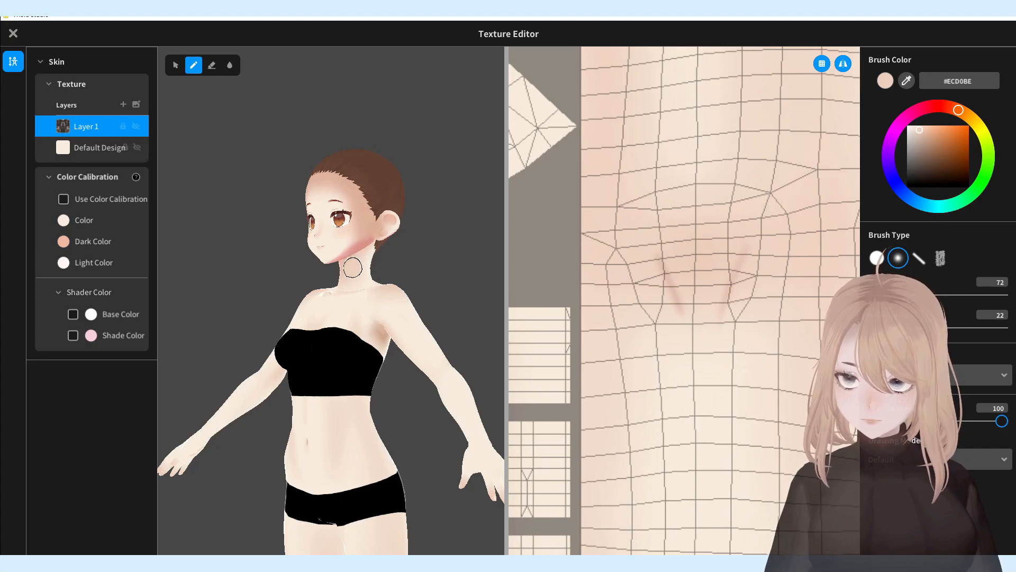
pyautogui.moveTo(389, 218); pyautogui.dragTo(406, 258, button='right')
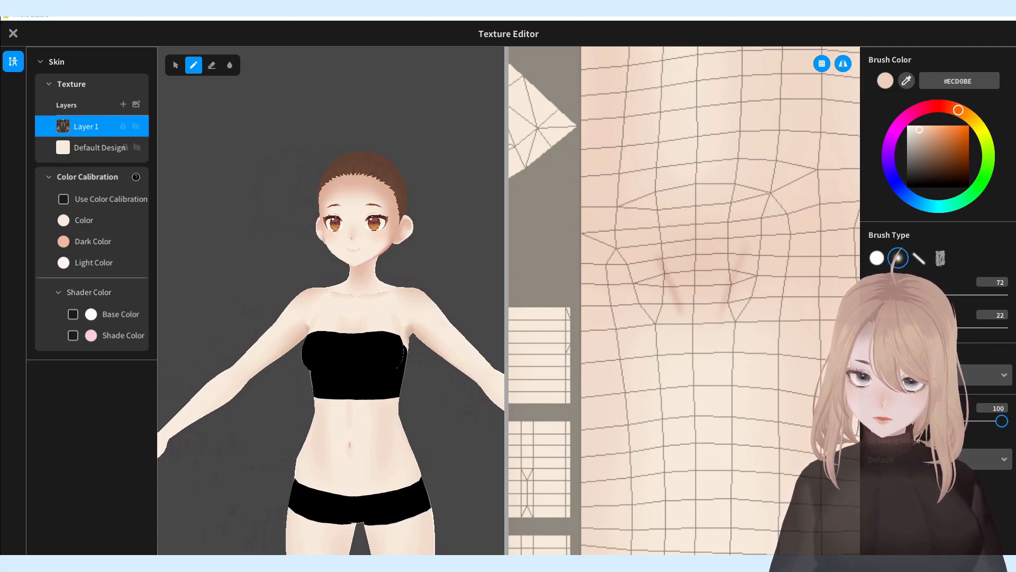